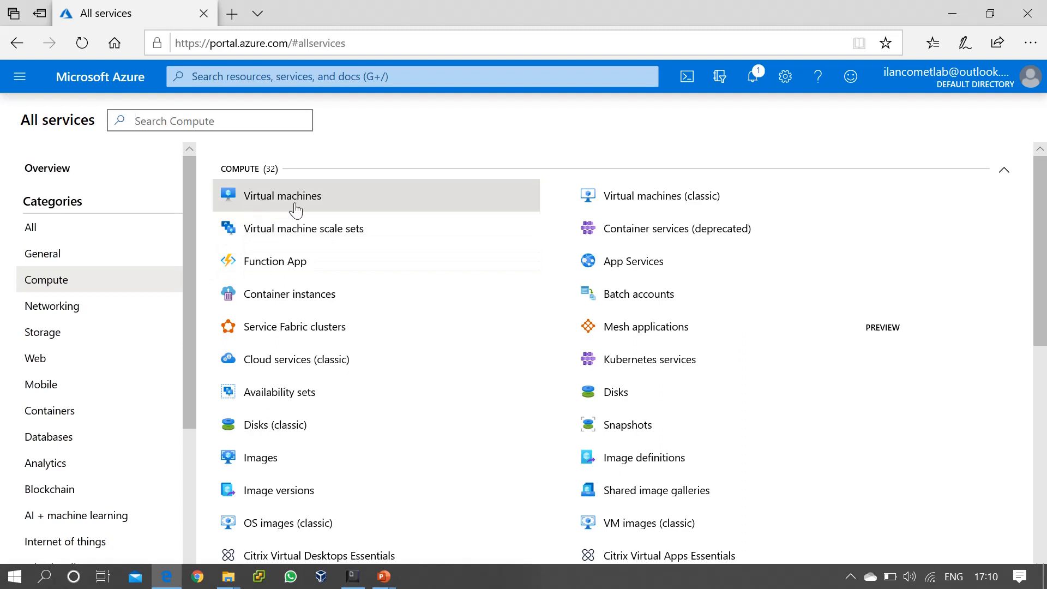
# From the empty Virtual machines list, start a new VM with + Add to reach the Basics tab.
pyautogui.click(297, 207)
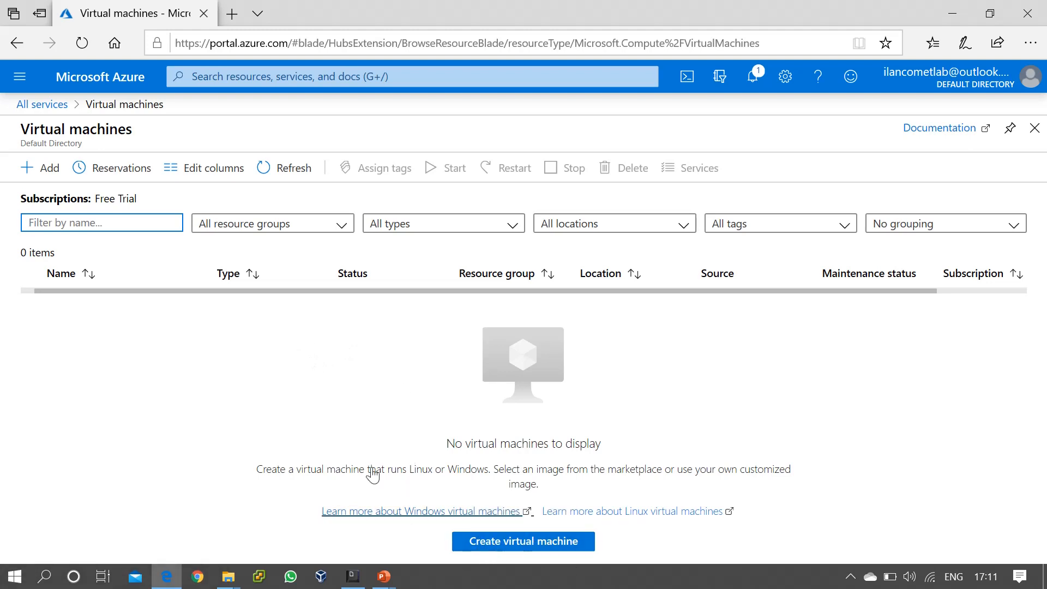
pyautogui.click(42, 168)
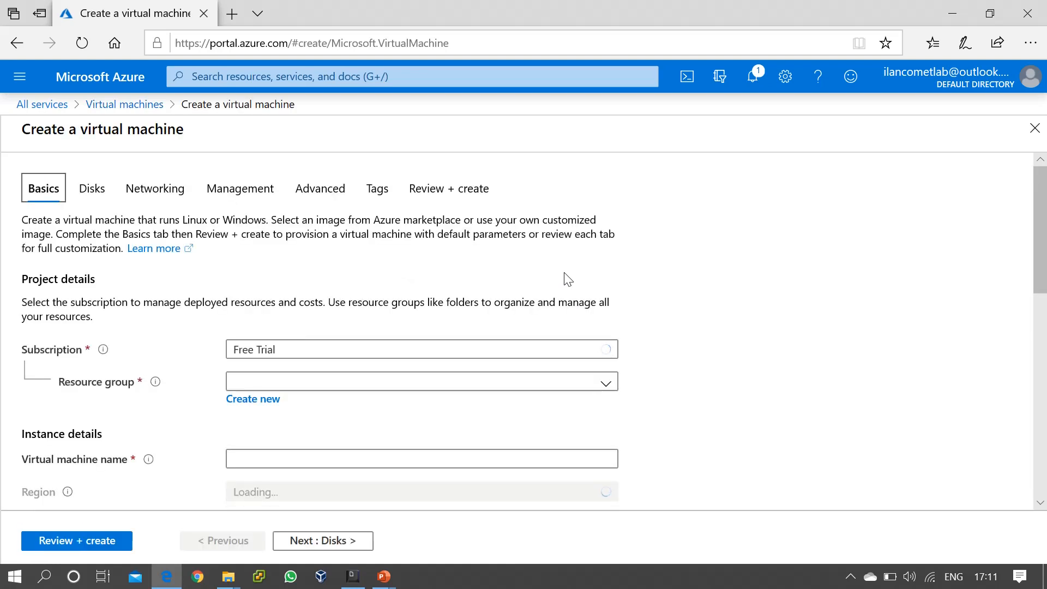
# Choose resource group LabRG01 and enter VM01 as the virtual machine name.
pyautogui.scroll(-1, 429, 246)
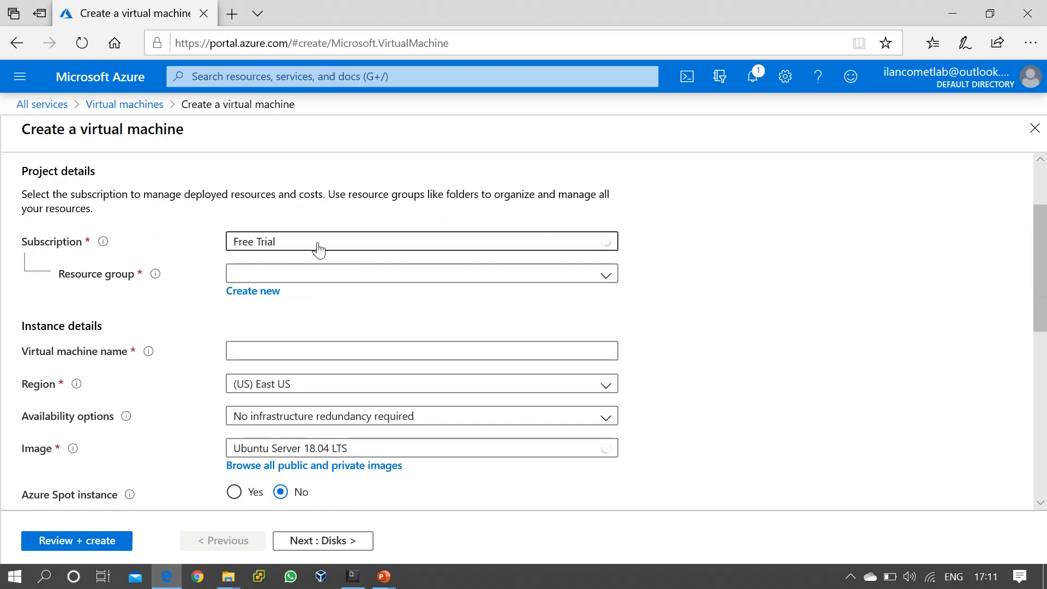
pyautogui.click(399, 276)
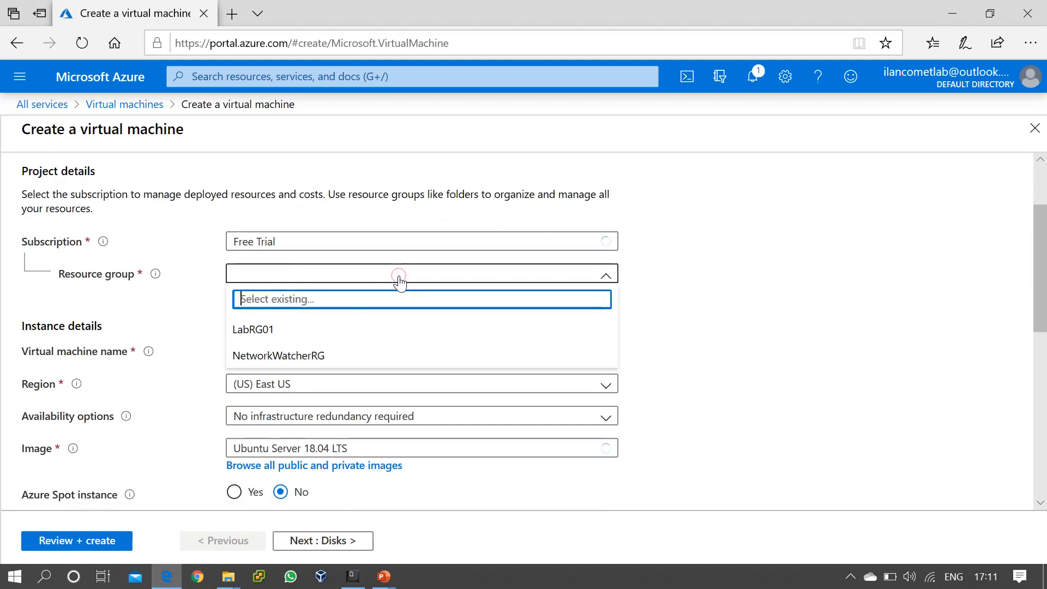
pyautogui.click(276, 333)
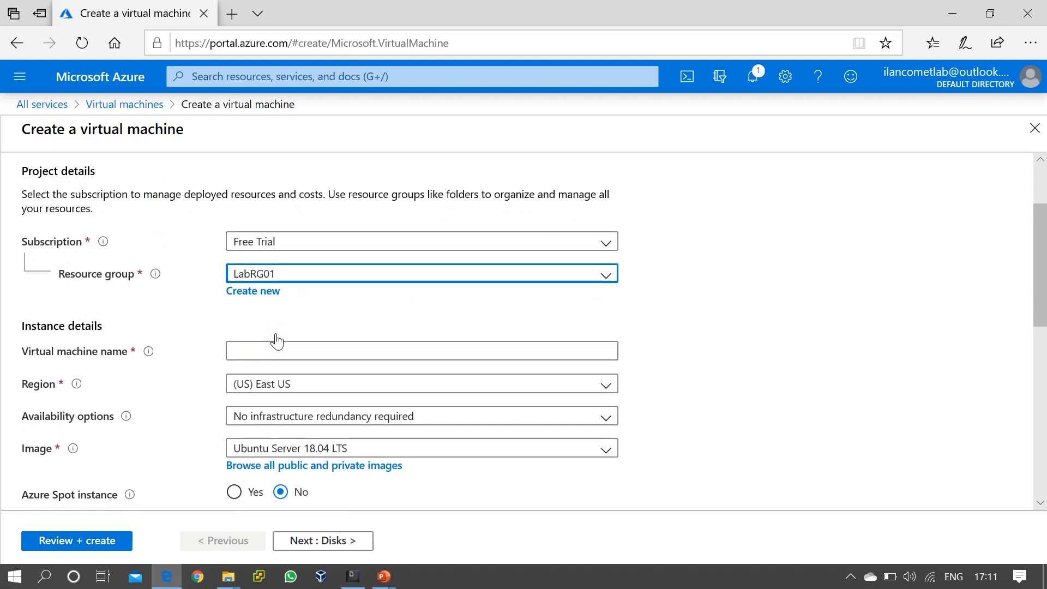
pyautogui.click(252, 350)
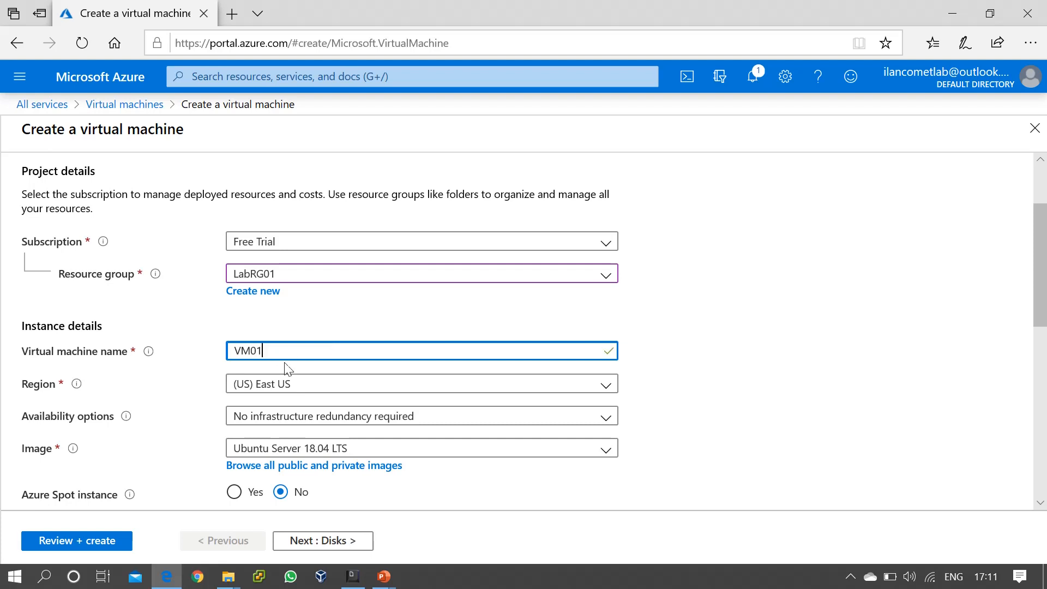
pyautogui.scroll(-1, 681, 345)
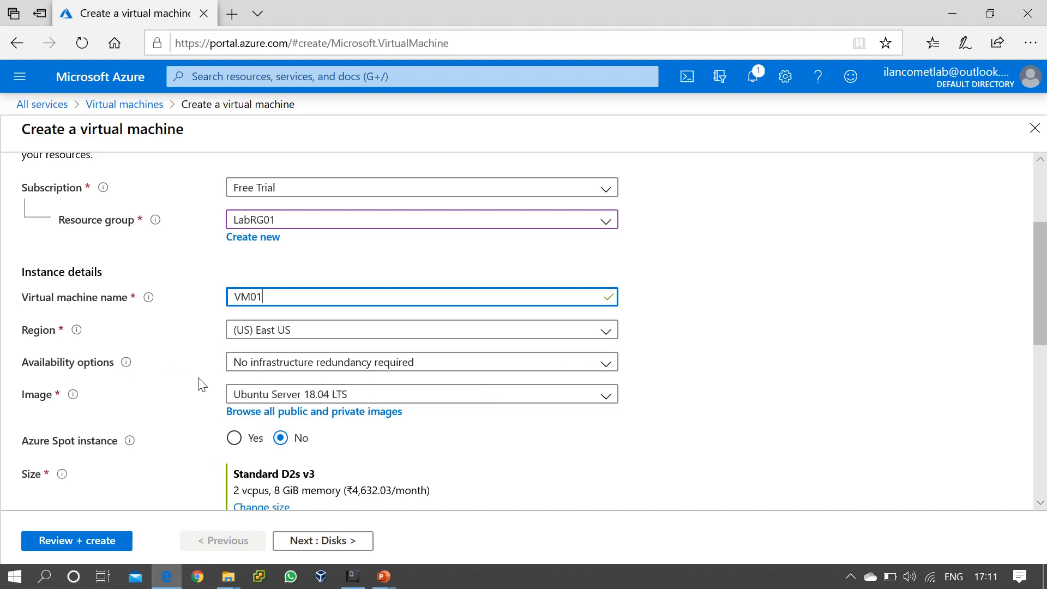
pyautogui.scroll(-1, 724, 381)
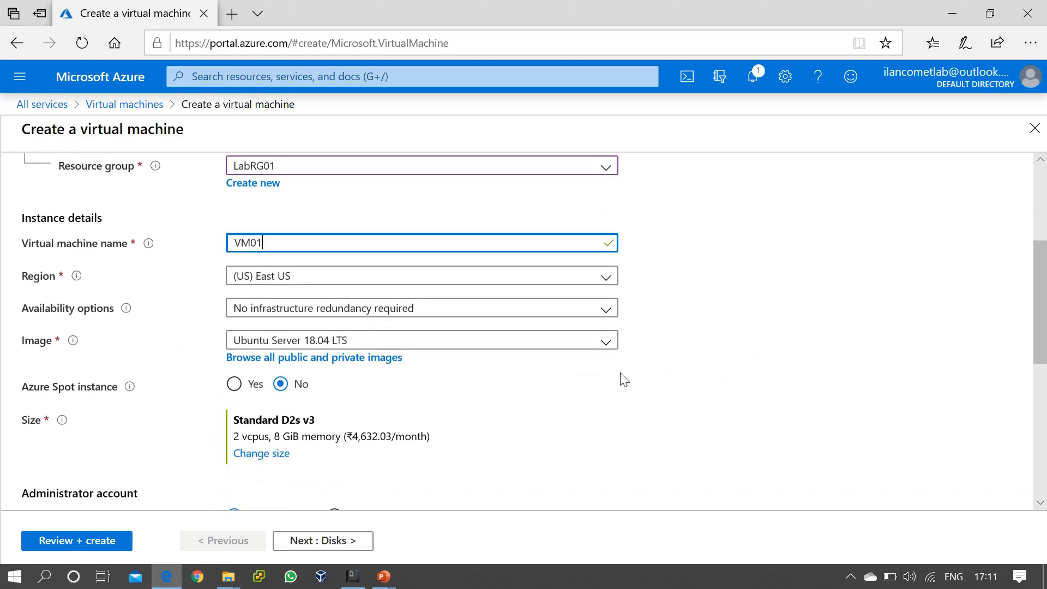
# Review the Image dropdown options, then bring up 'Browse all public and private images'.
pyautogui.click(600, 343)
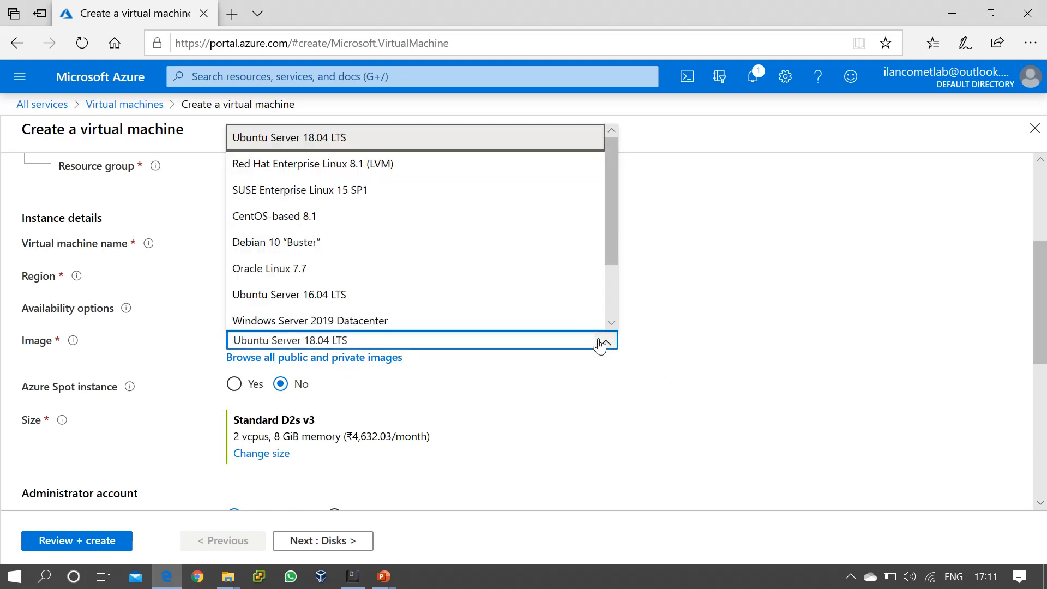
pyautogui.moveTo(610, 223); pyautogui.dragTo(611, 292)
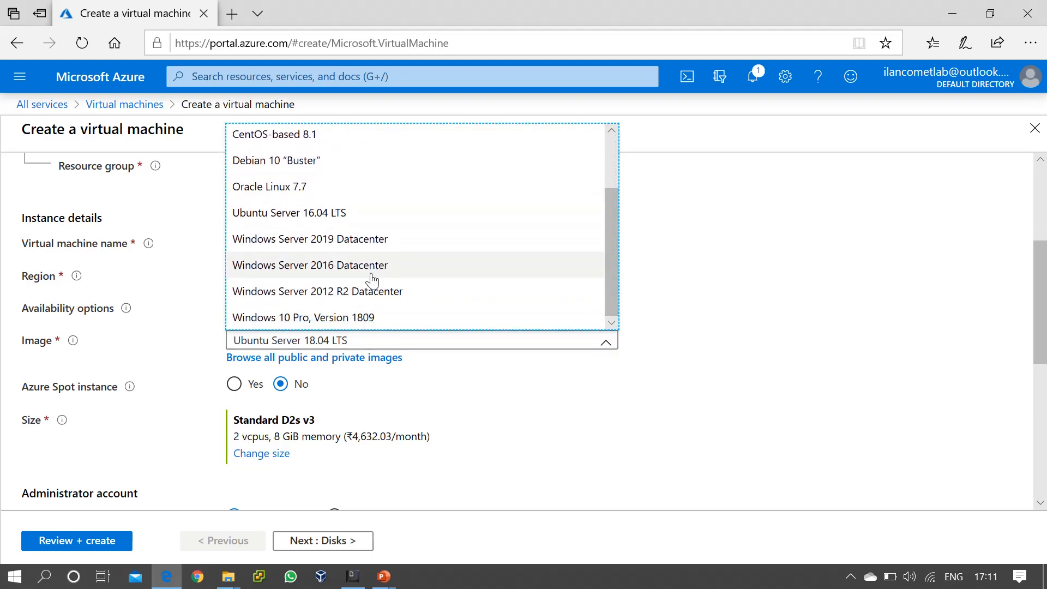
pyautogui.scroll(1, 372, 280)
pyautogui.scroll(2, 372, 279)
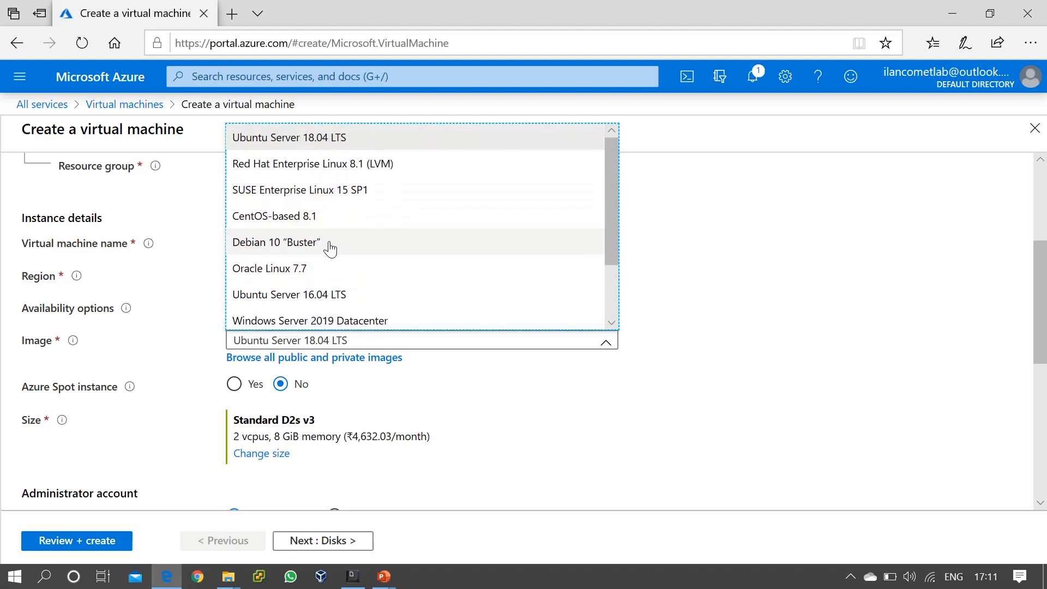
pyautogui.scroll(-3, 308, 284)
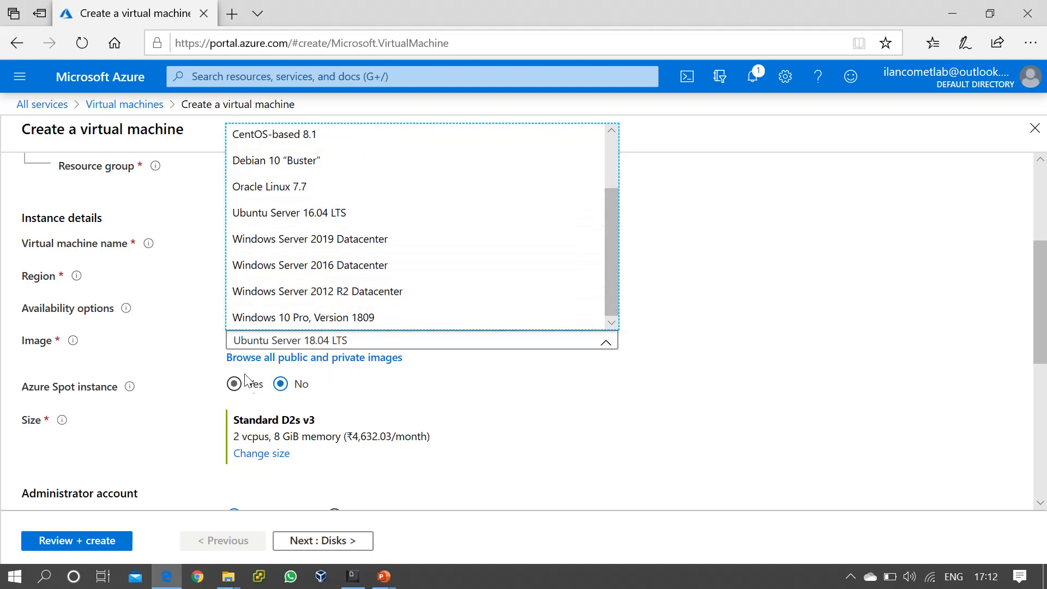
pyautogui.click(339, 358)
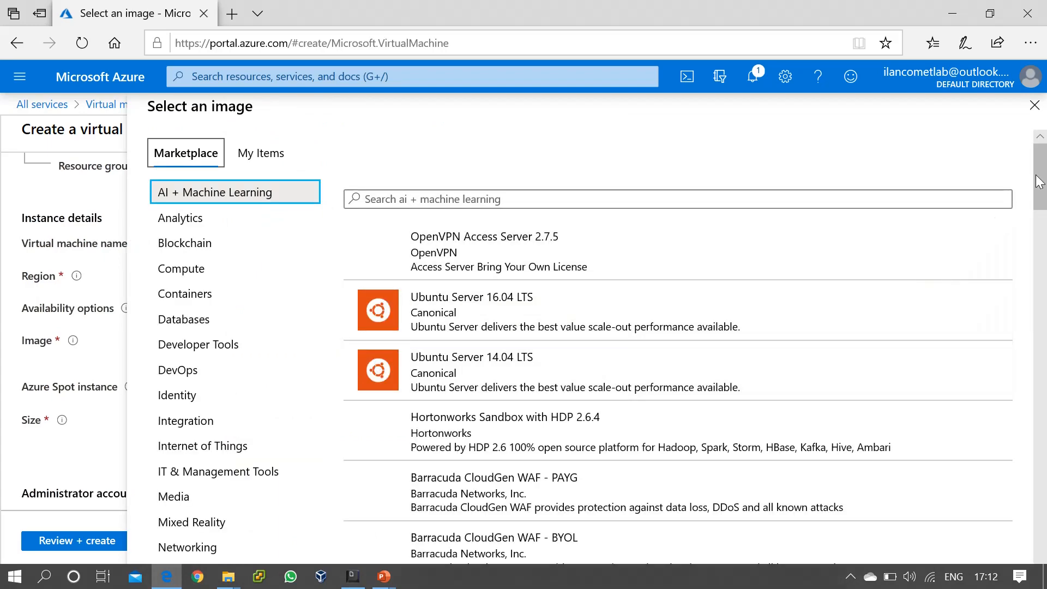
# Check My Items for custom images, find none, and return to Marketplace.
pyautogui.moveTo(1038, 181)
pyautogui.mouseDown()
pyautogui.moveTo(1040, 233)
pyautogui.moveTo(1042, 183)
pyautogui.mouseUp()
pyautogui.click(258, 162)
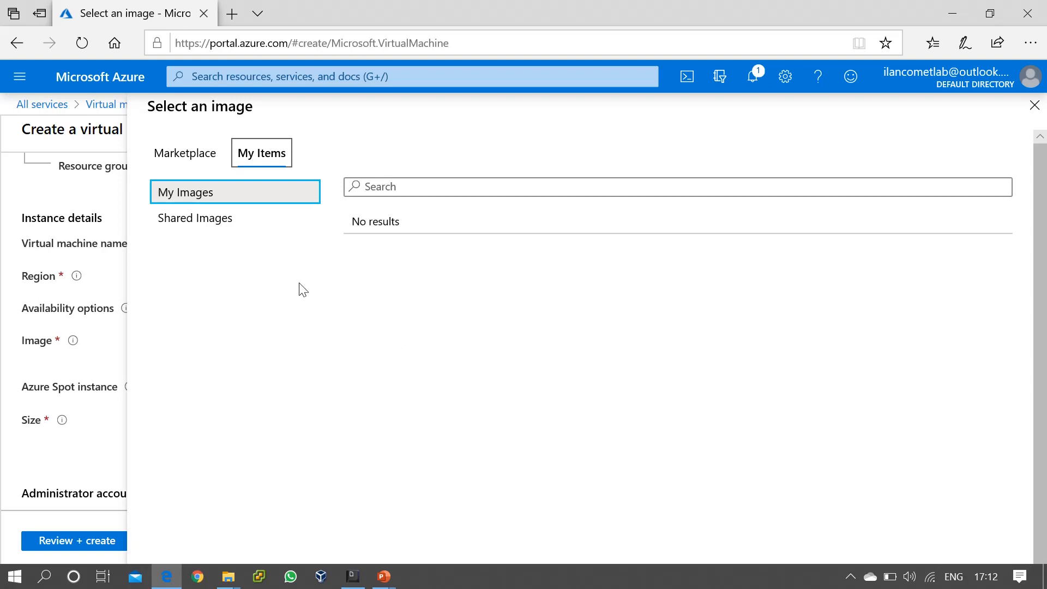
pyautogui.click(182, 157)
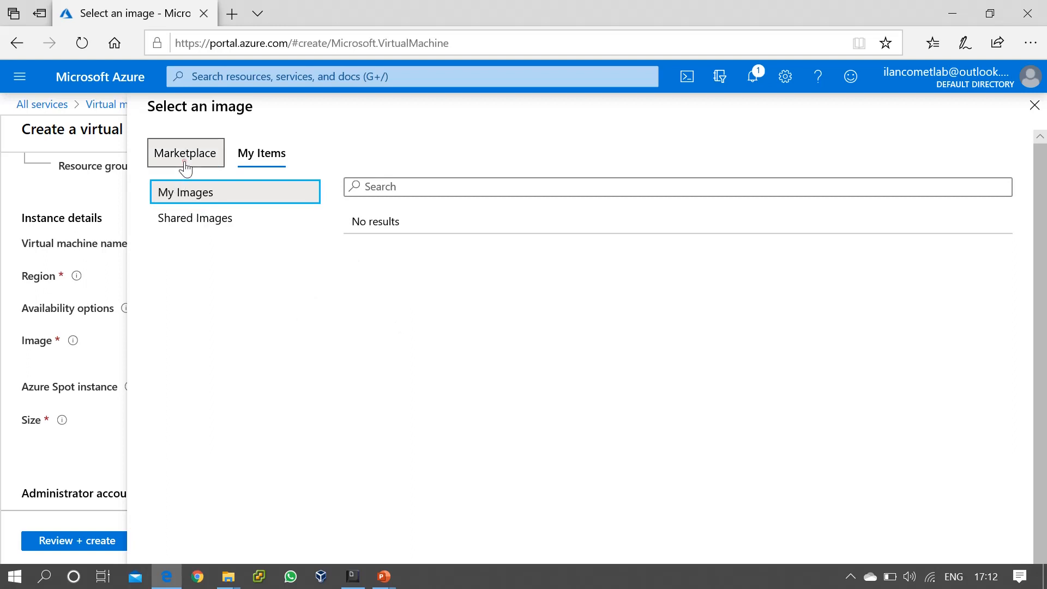
# Filter the Marketplace catalogue to Compute and look through the Ubuntu Server 16.04 and 14.04 LTS results.
pyautogui.click(519, 201)
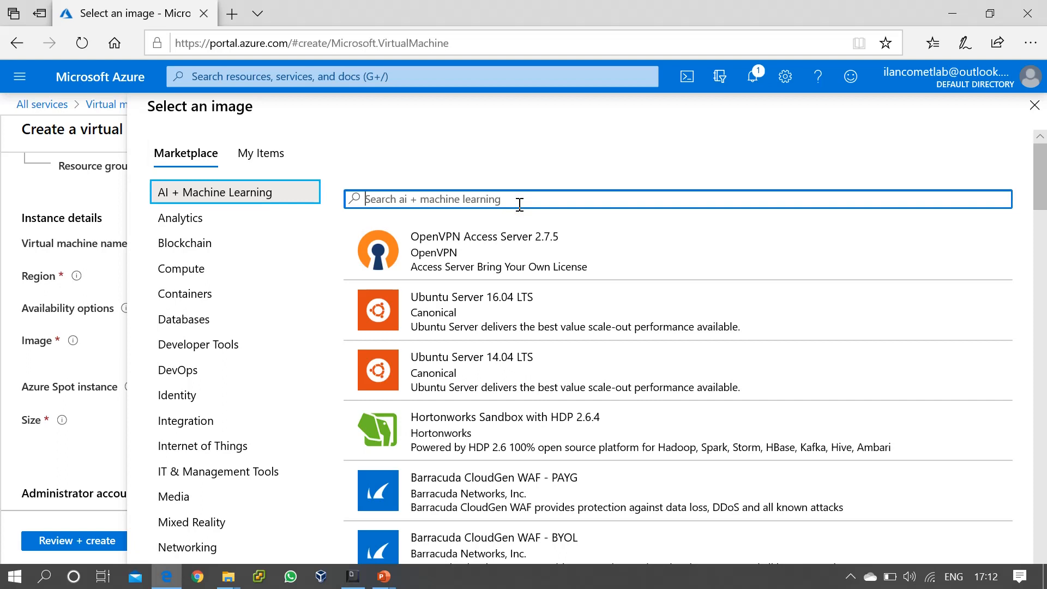
pyautogui.click(200, 270)
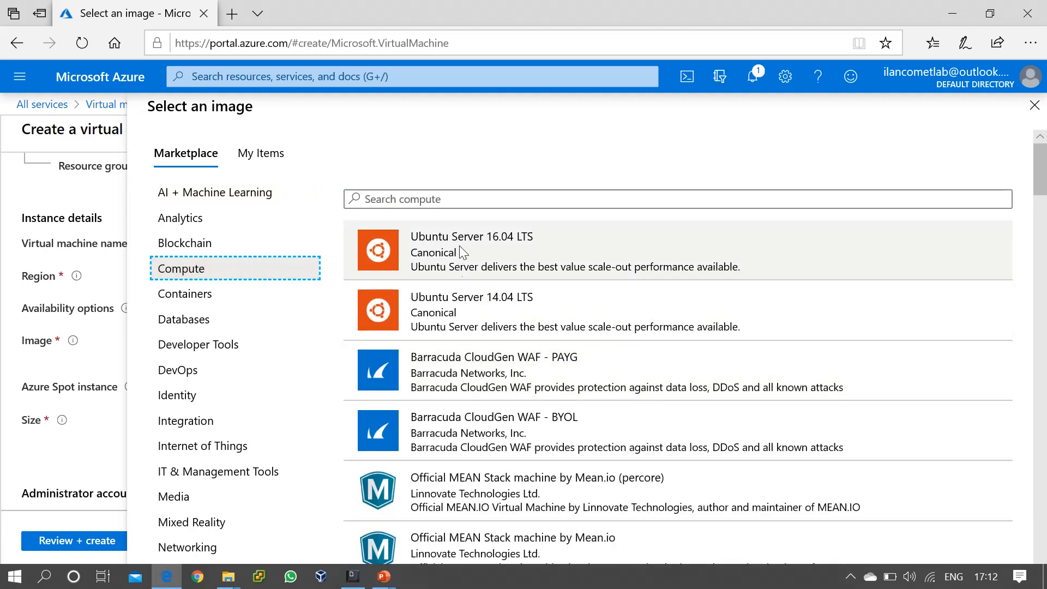
pyautogui.scroll(-3, 496, 382)
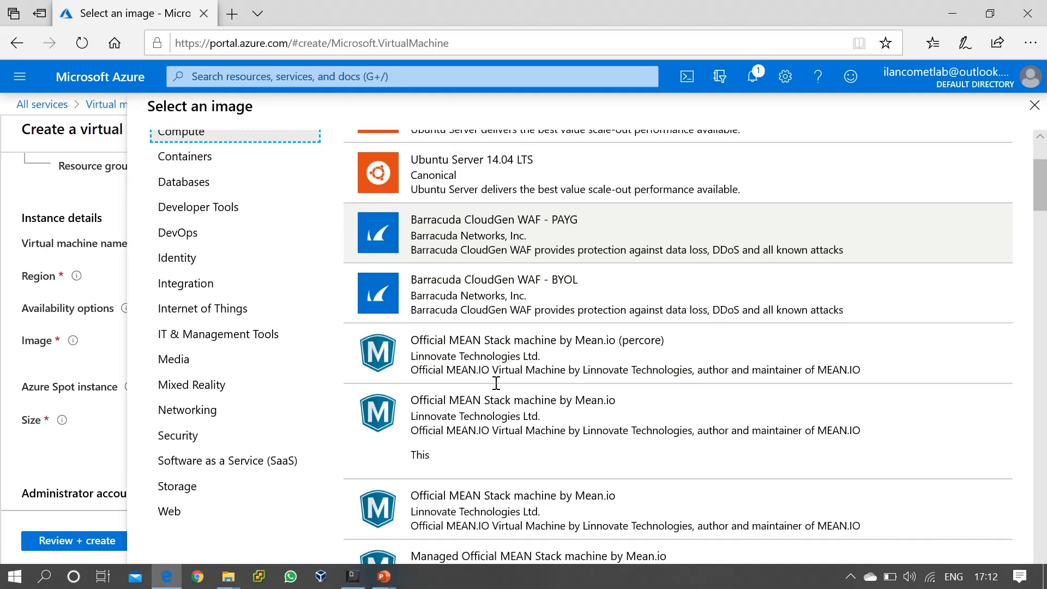
pyautogui.scroll(-7, 496, 388)
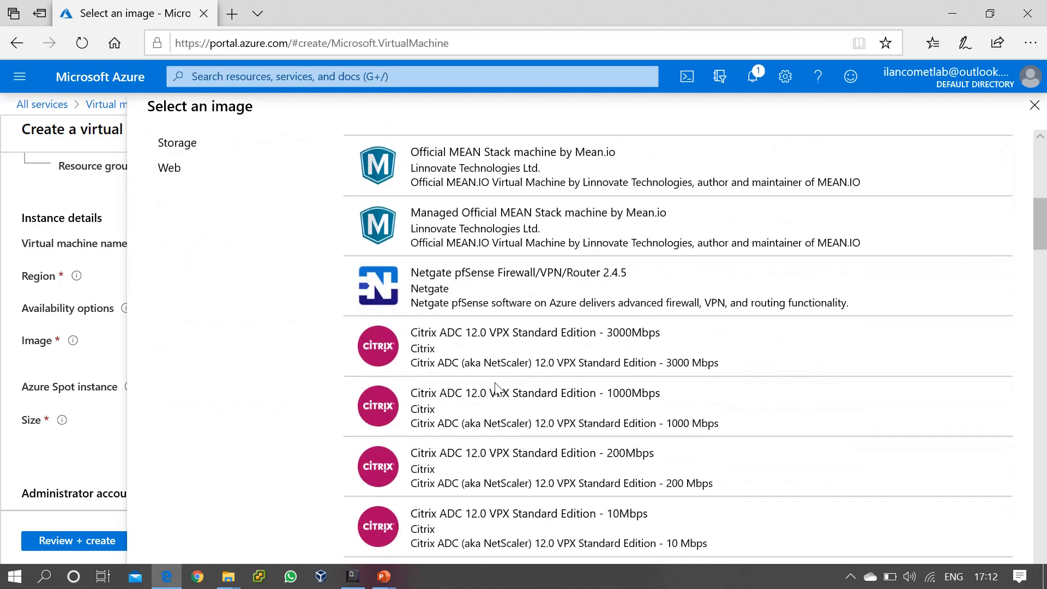
pyautogui.scroll(-15, 495, 382)
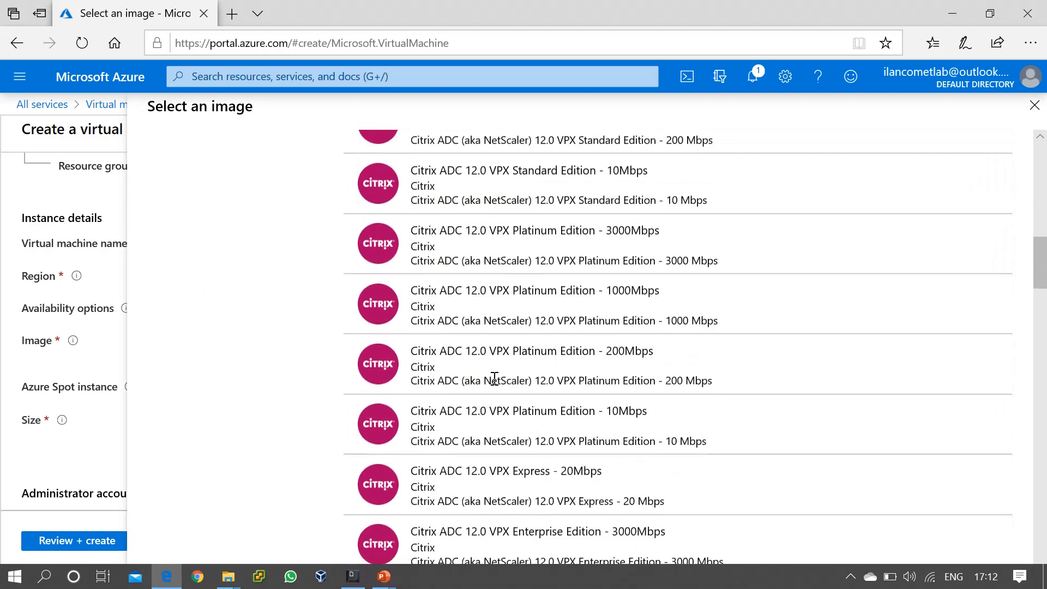
pyautogui.scroll(-20, 494, 378)
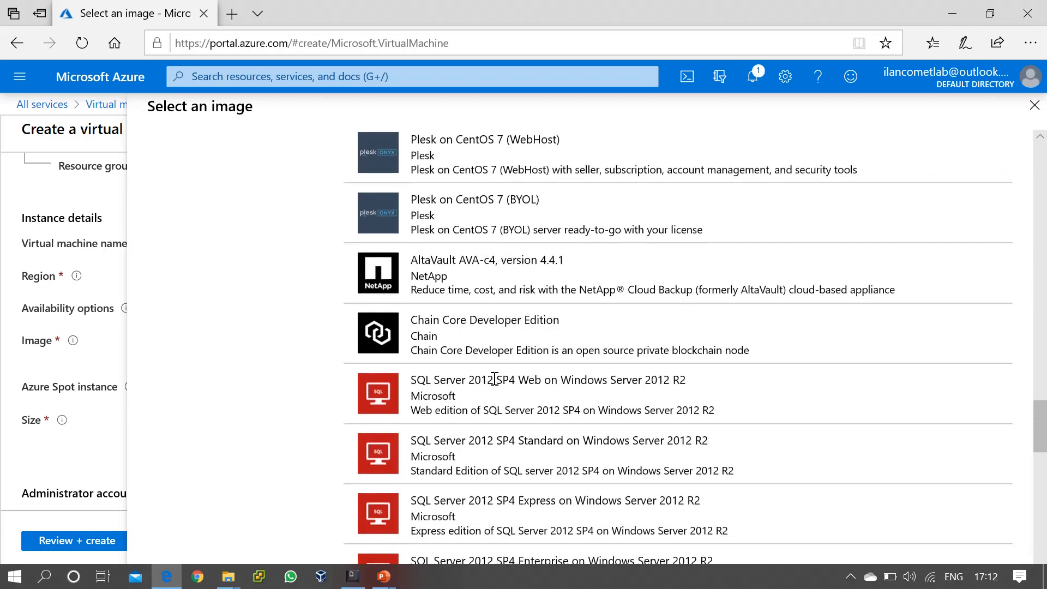
pyautogui.scroll(-17, 495, 378)
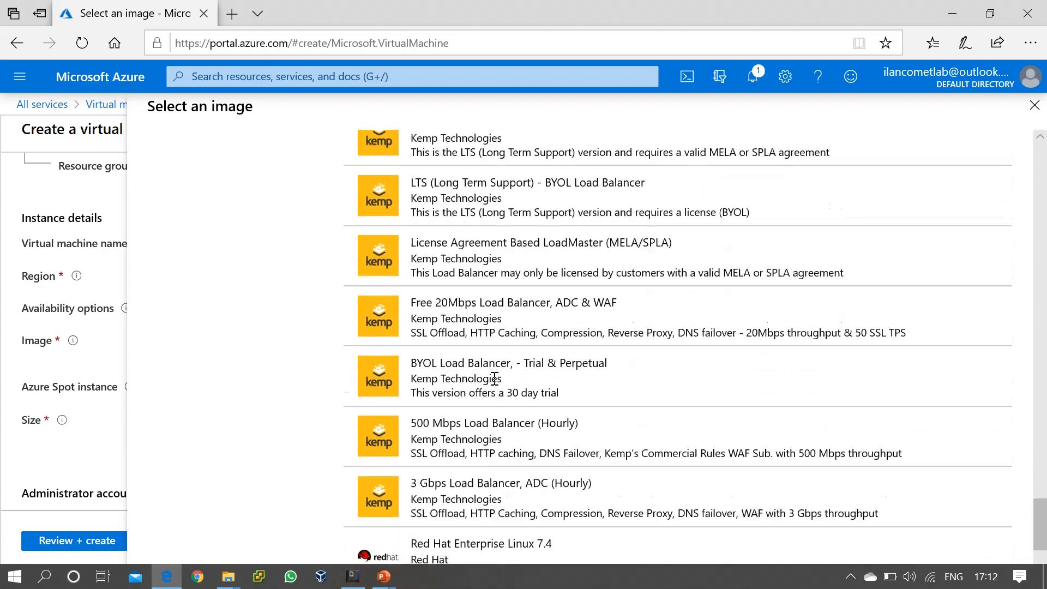
pyautogui.scroll(20, 495, 378)
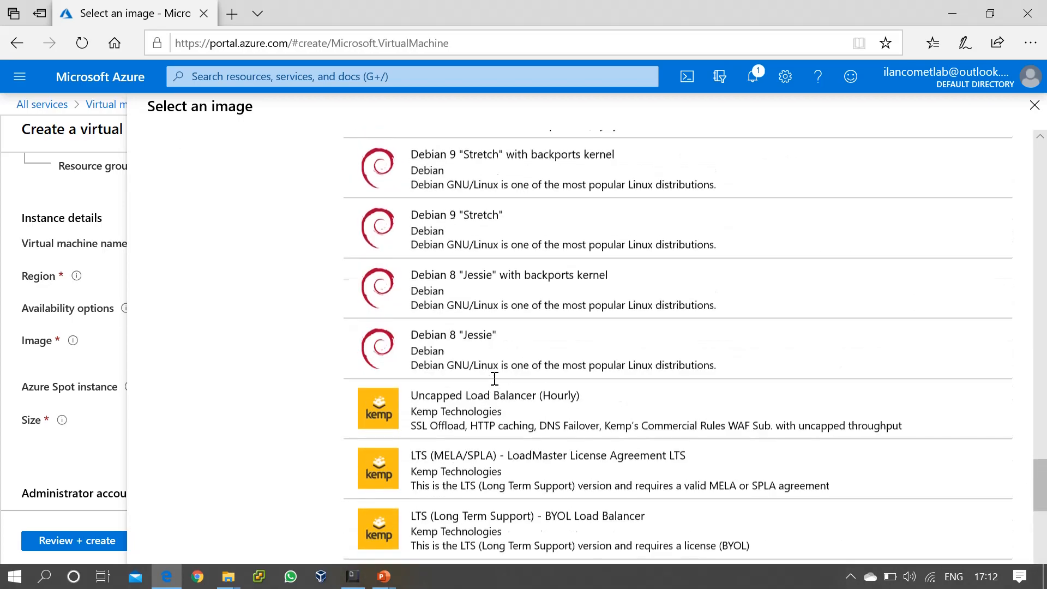
pyautogui.scroll(20, 494, 379)
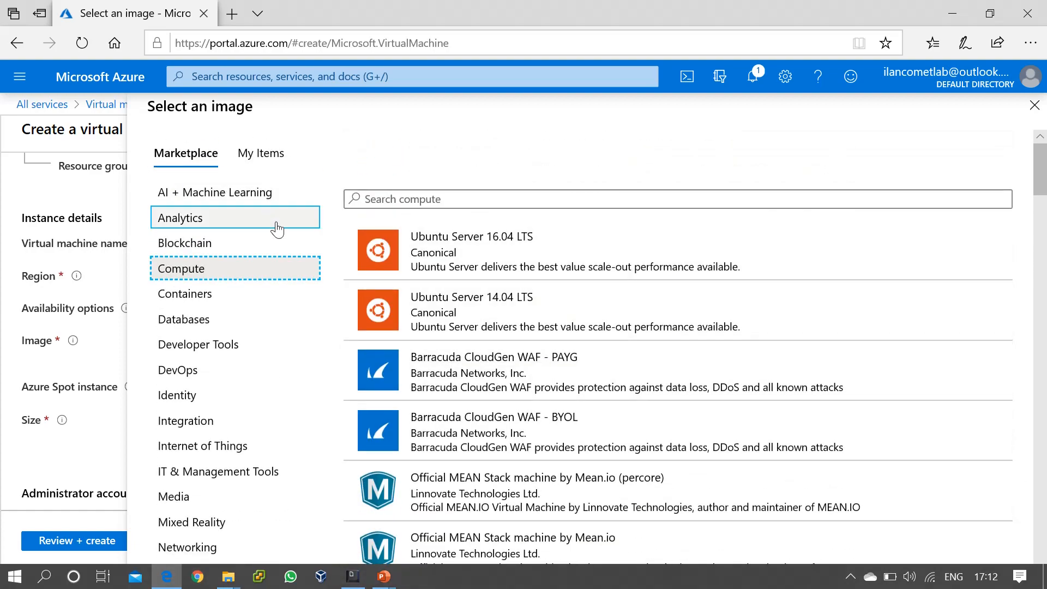
pyautogui.click(473, 198)
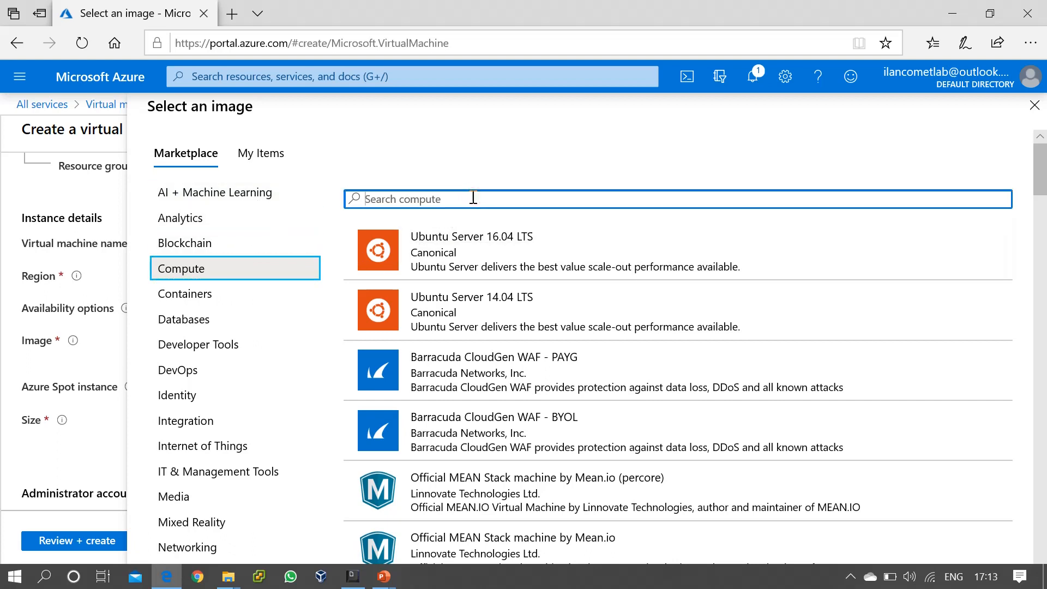
pyautogui.write('windows')
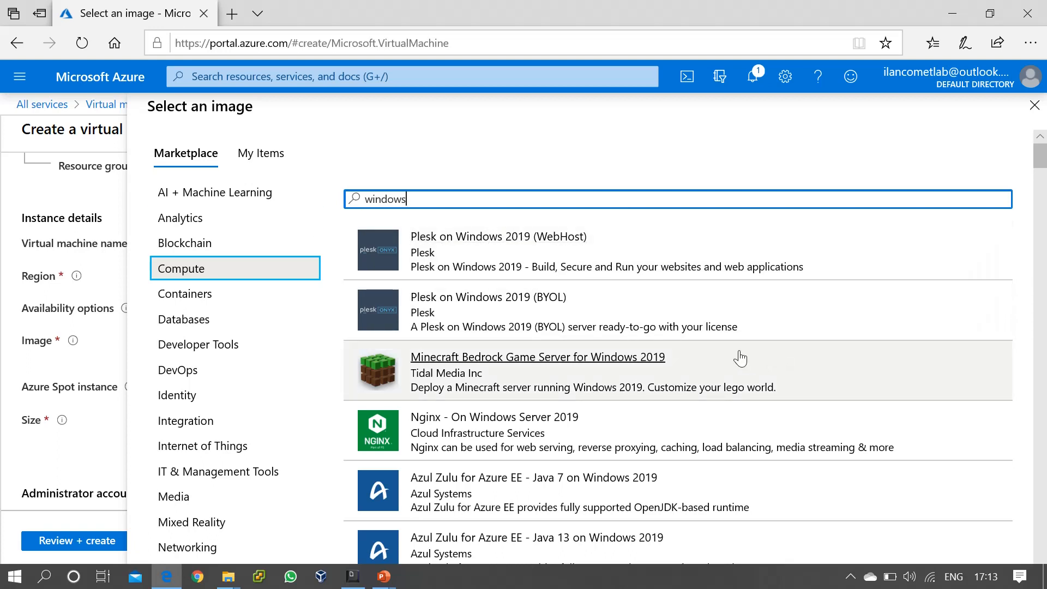
pyautogui.scroll(-5, 740, 358)
pyautogui.scroll(-4, 740, 351)
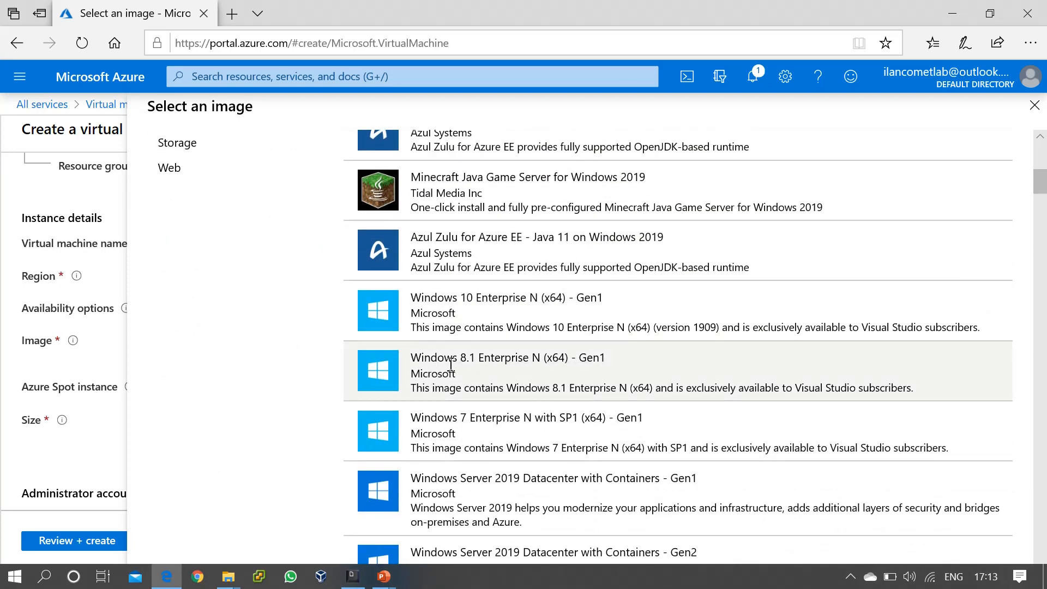
pyautogui.scroll(-5, 603, 433)
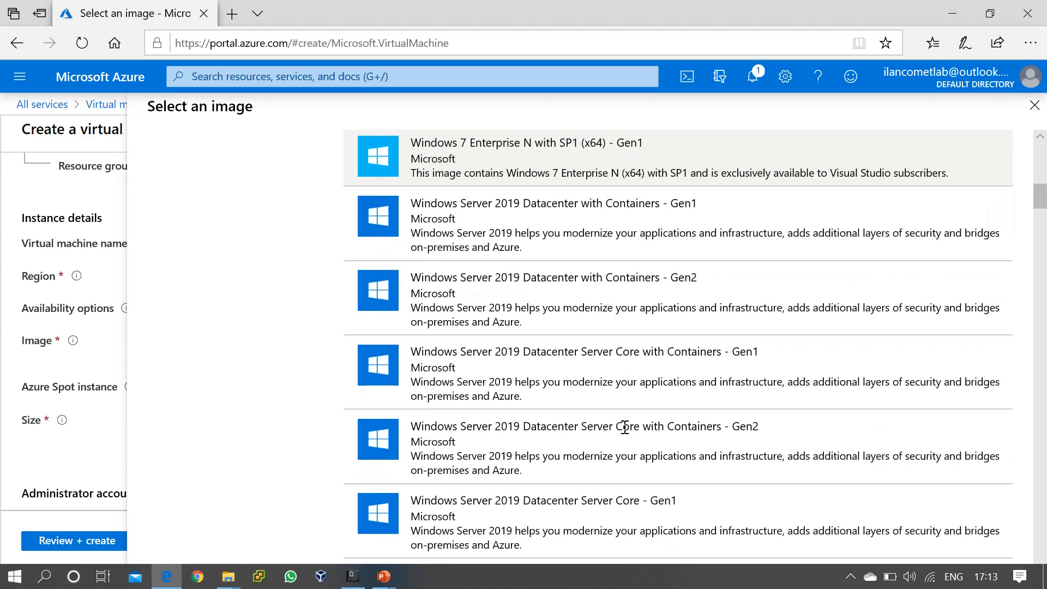
pyautogui.scroll(-4, 624, 427)
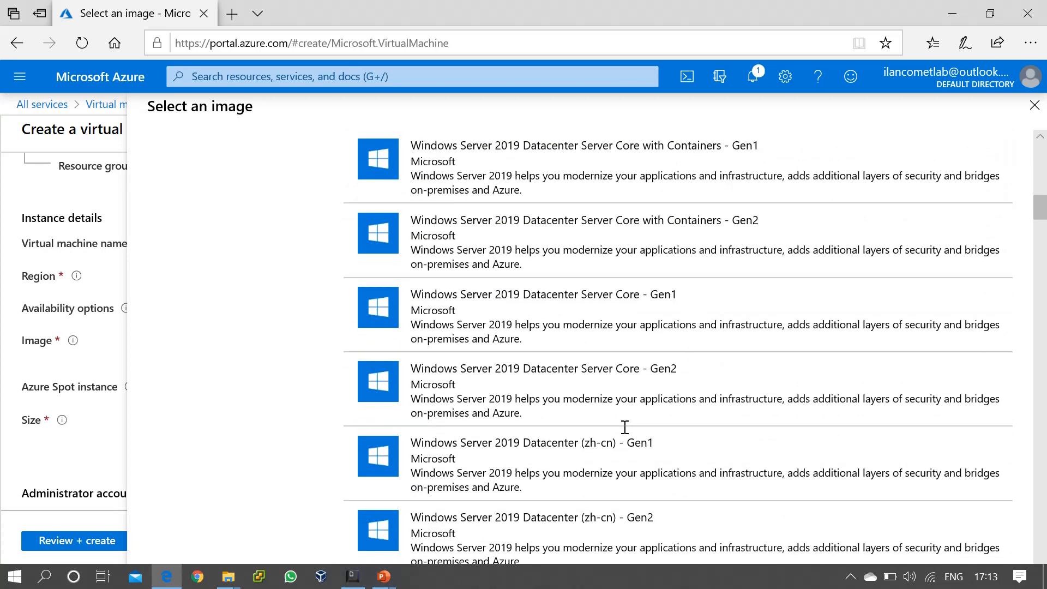
# Switch the image to Windows Server 2019 Datacenter and note the Standard D2s v3 price of ₹9,071.05/month.
pyautogui.click(1030, 100)
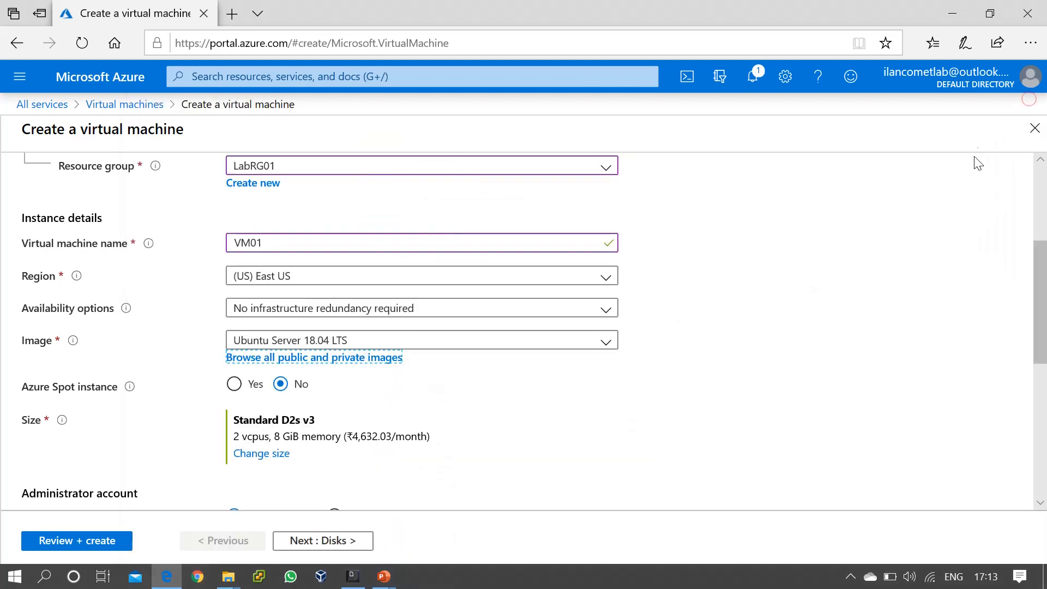
pyautogui.click(583, 342)
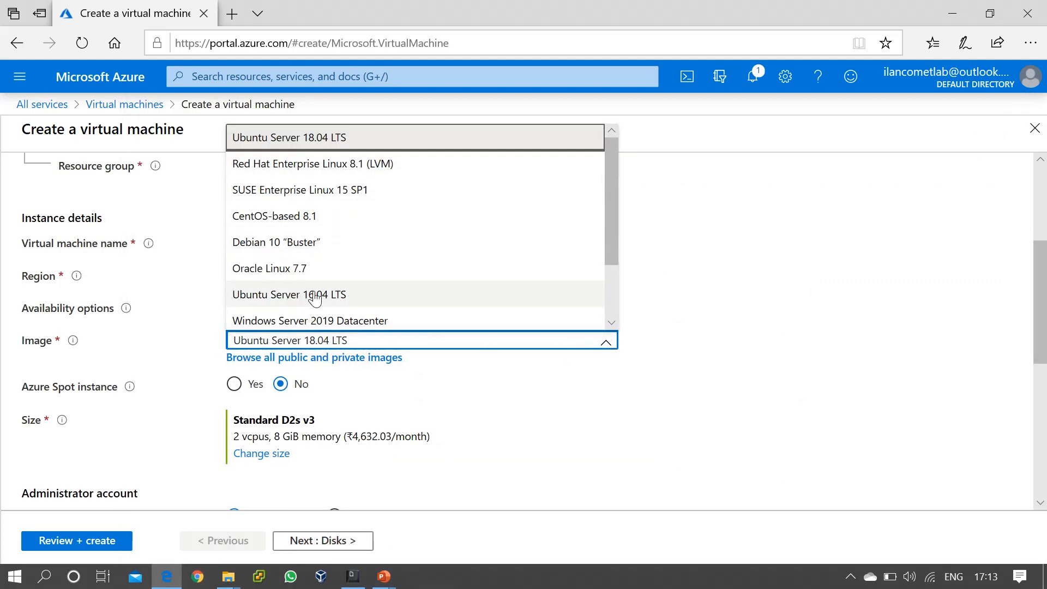
pyautogui.scroll(-2, 315, 299)
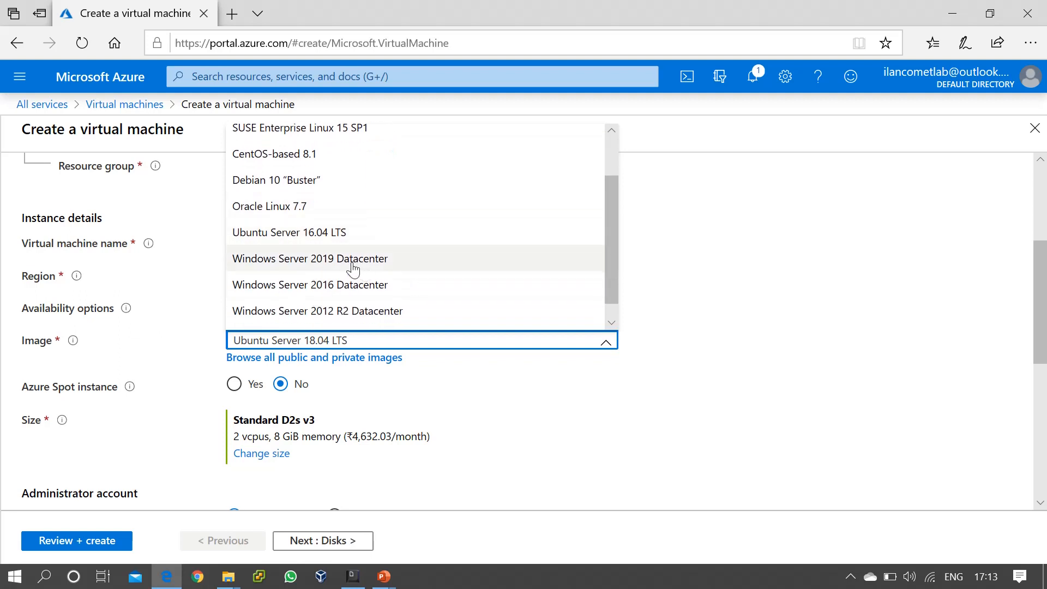
pyautogui.click(278, 260)
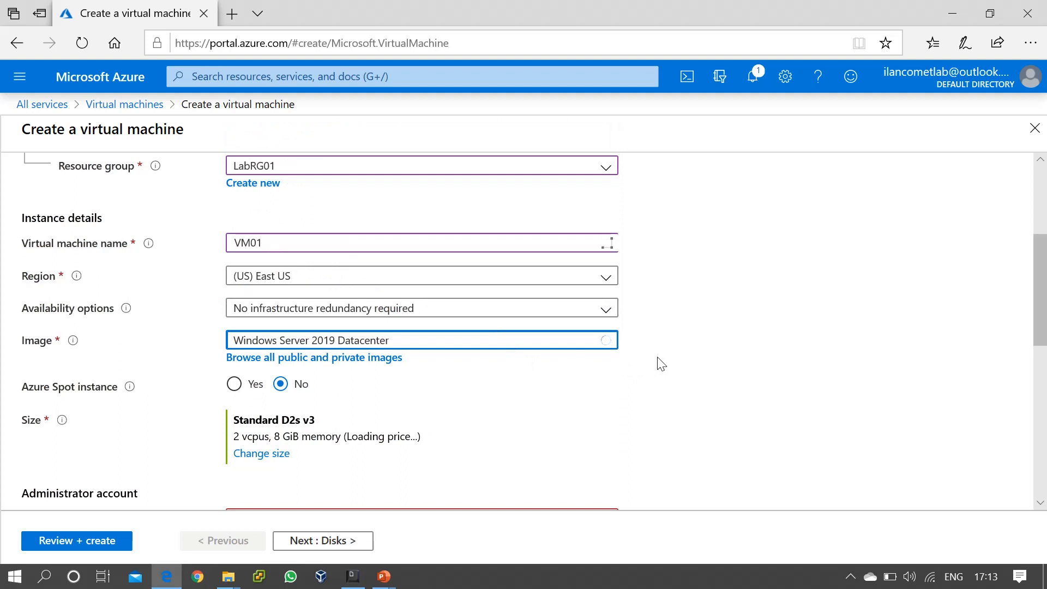
pyautogui.click(672, 360)
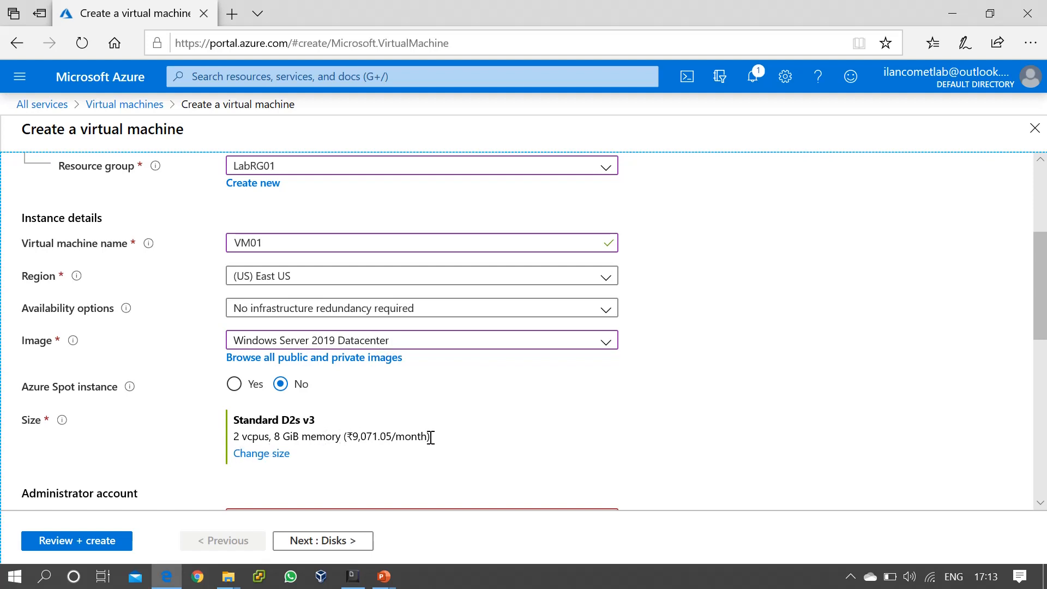
pyautogui.moveTo(430, 437); pyautogui.dragTo(230, 440)
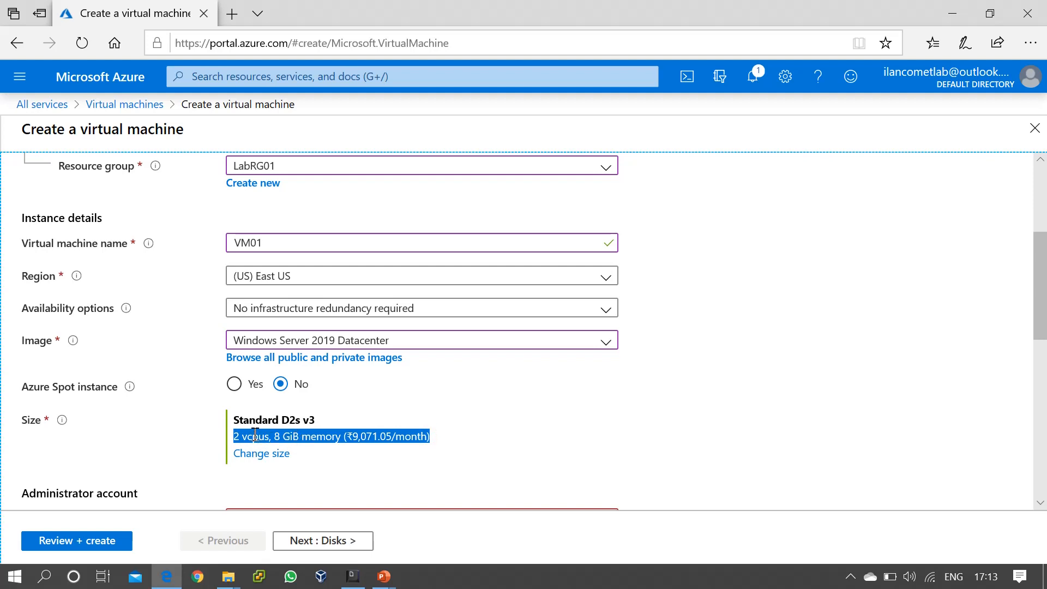
pyautogui.click(255, 436)
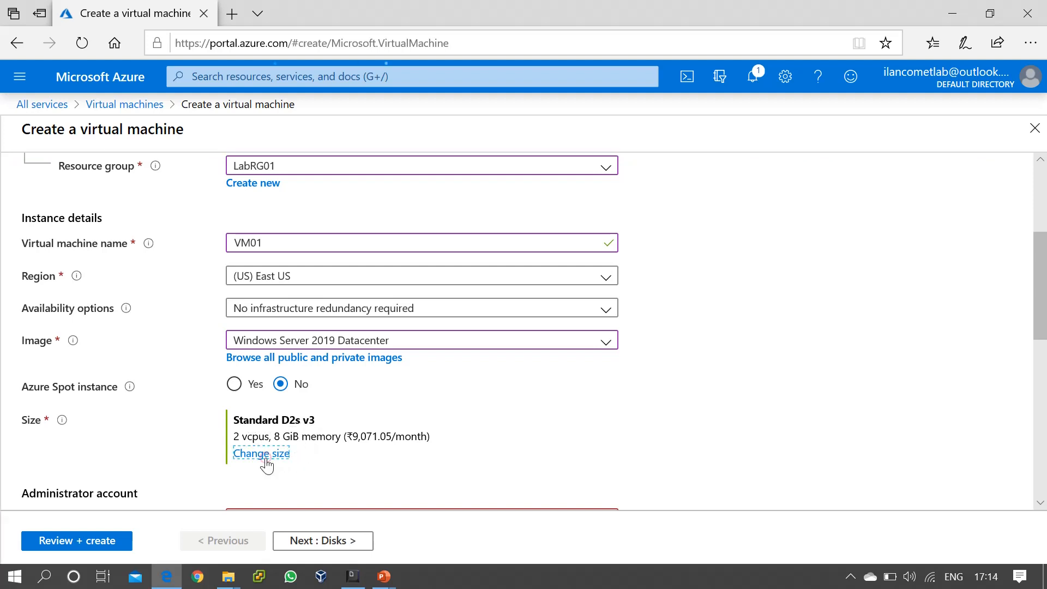
# Compare VM sizes and select Standard B2ms (1920 IOPS, premium disks, ₹4,400.42/month).
pyautogui.click(265, 460)
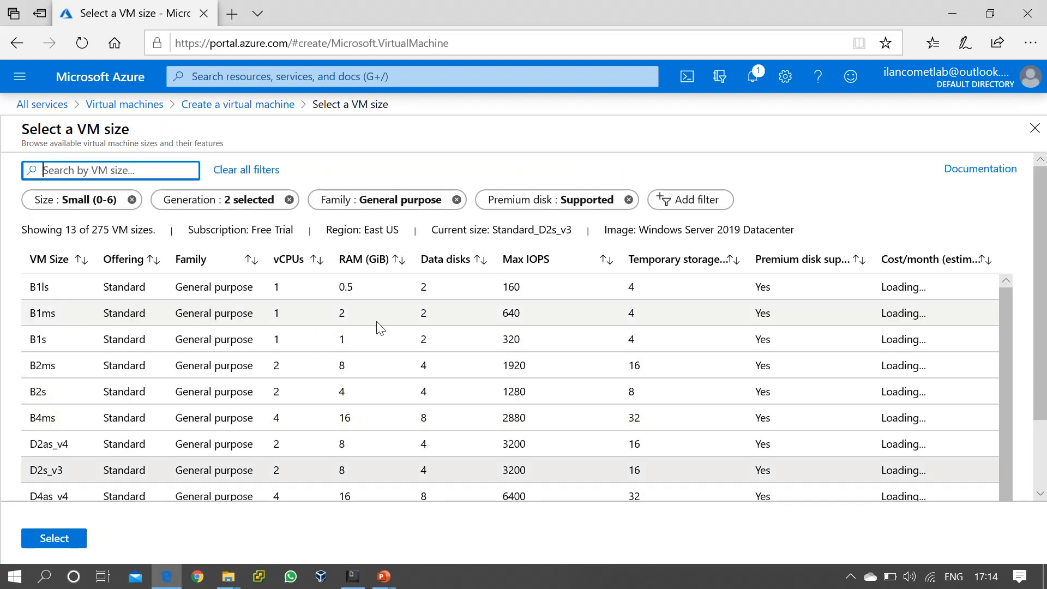
pyautogui.scroll(-3, 265, 410)
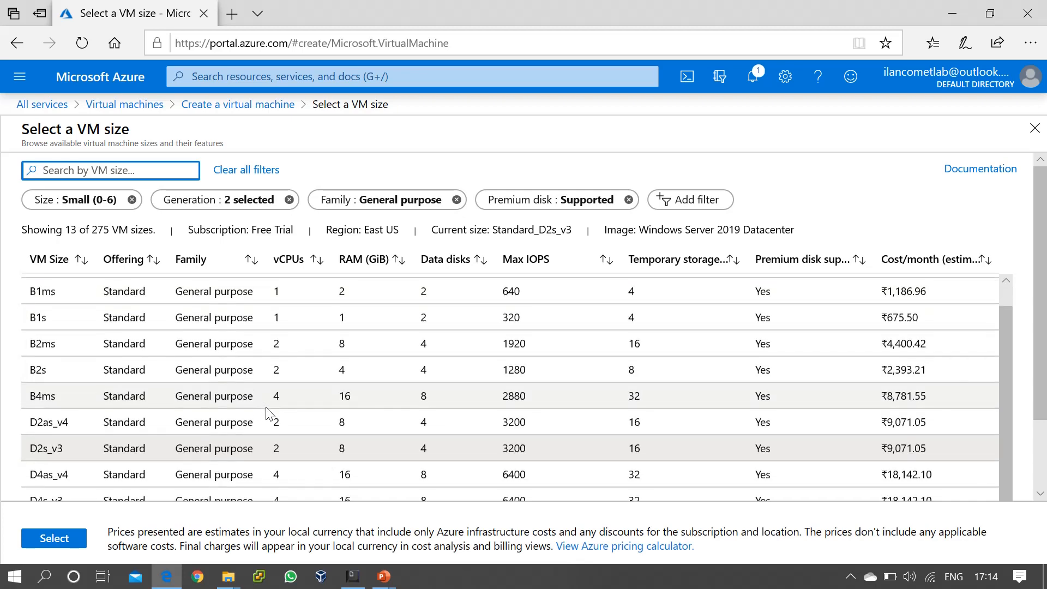
pyautogui.scroll(3, 269, 413)
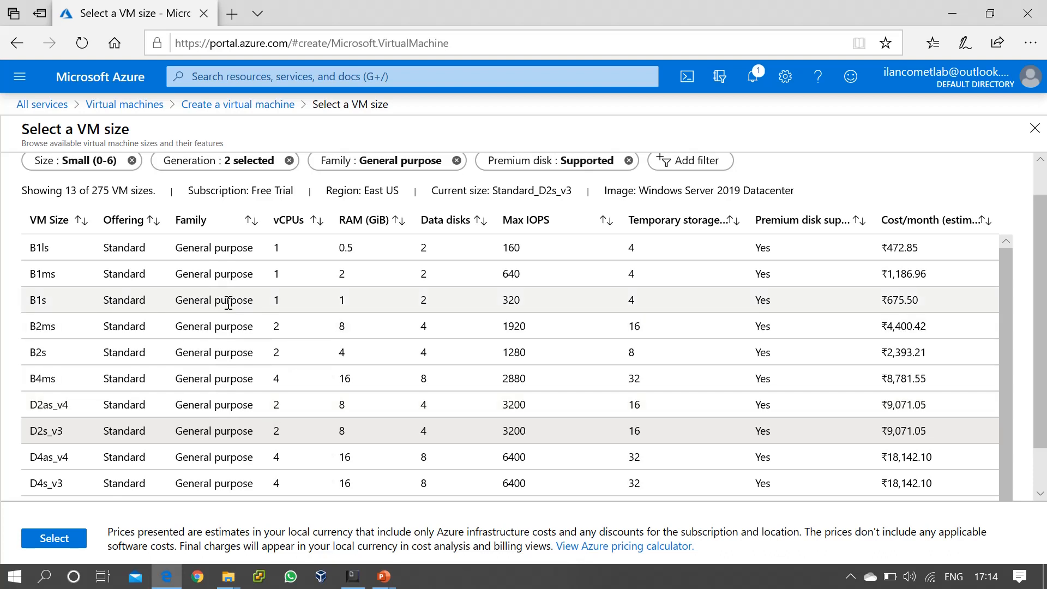
pyautogui.click(48, 328)
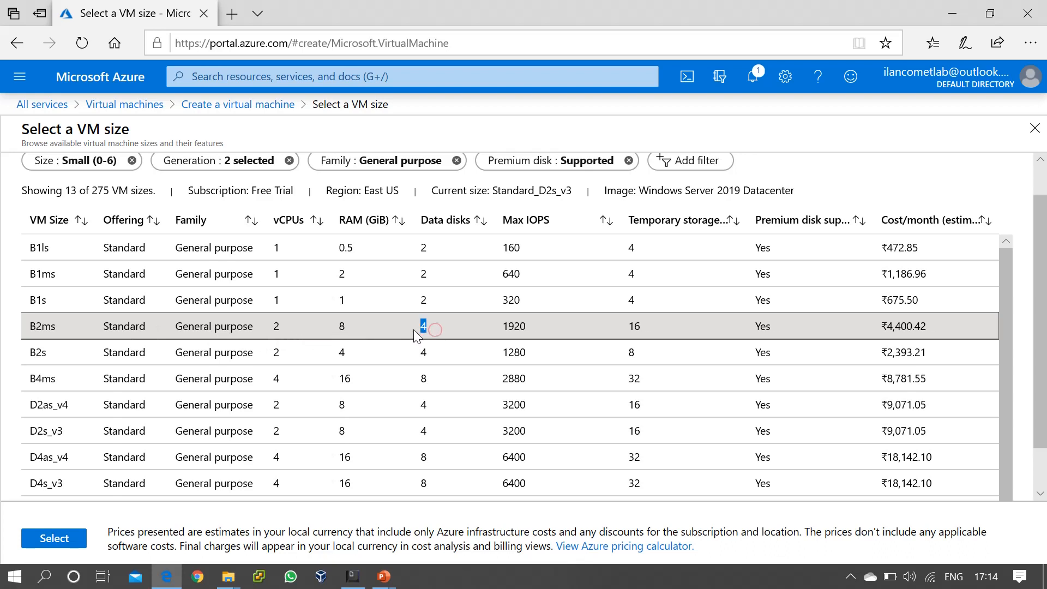
pyautogui.doubleClick(507, 326)
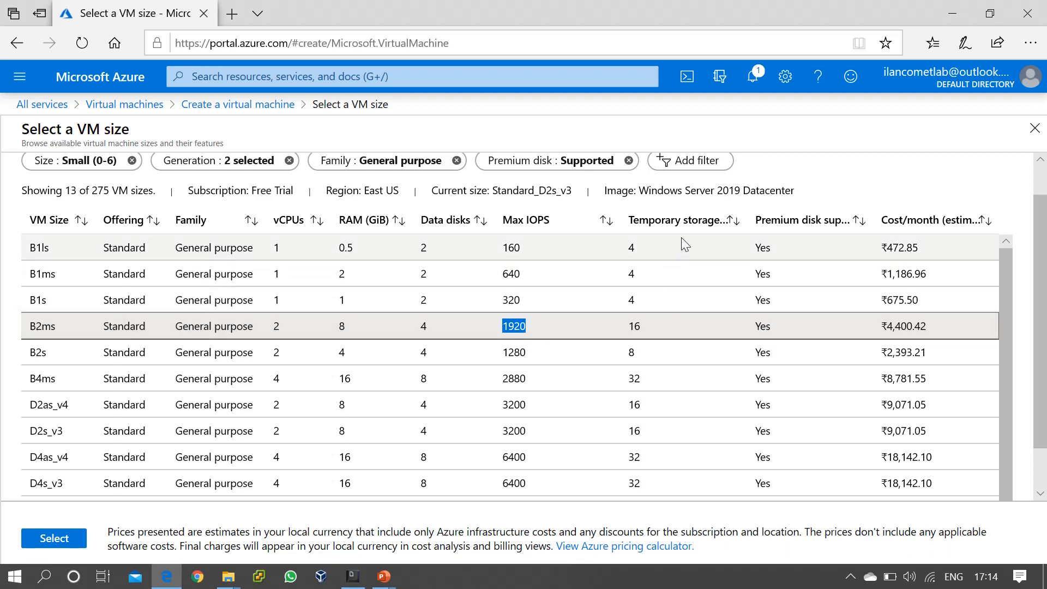
pyautogui.moveTo(656, 334); pyautogui.dragTo(627, 333)
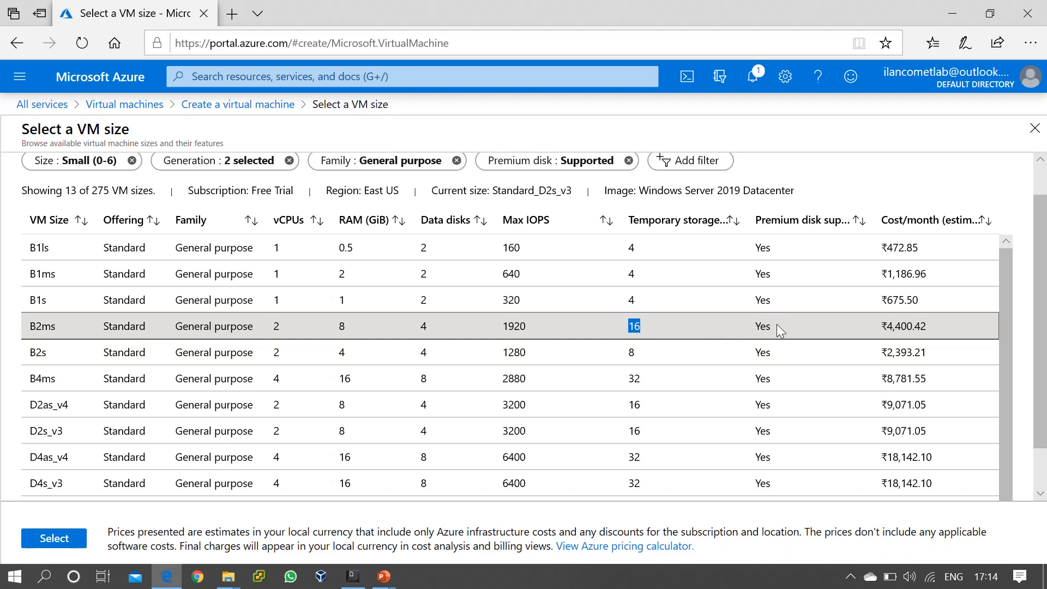
pyautogui.moveTo(754, 324); pyautogui.dragTo(783, 329)
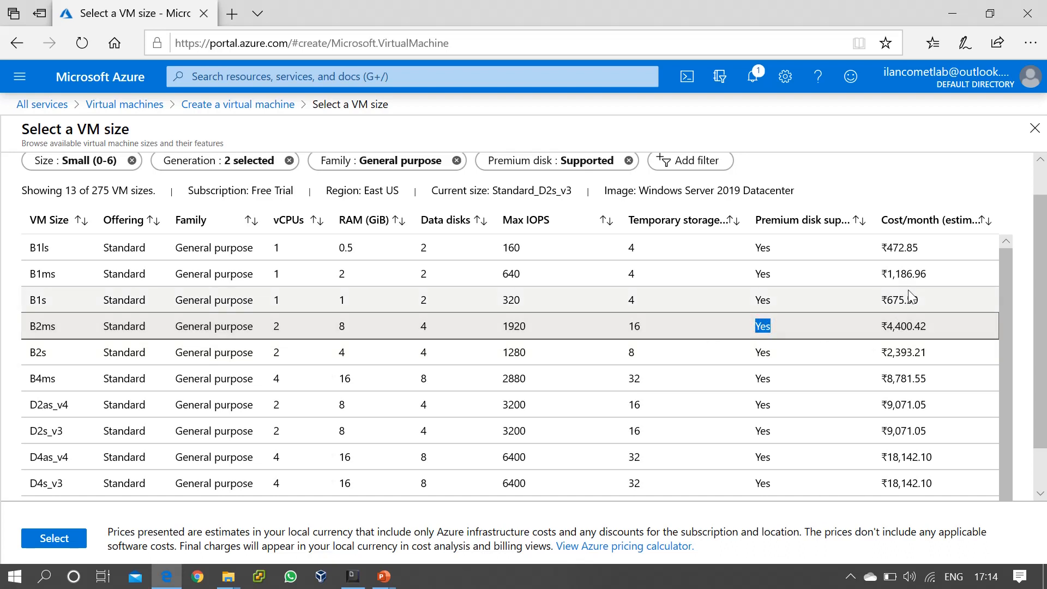
pyautogui.moveTo(879, 329); pyautogui.dragTo(929, 329)
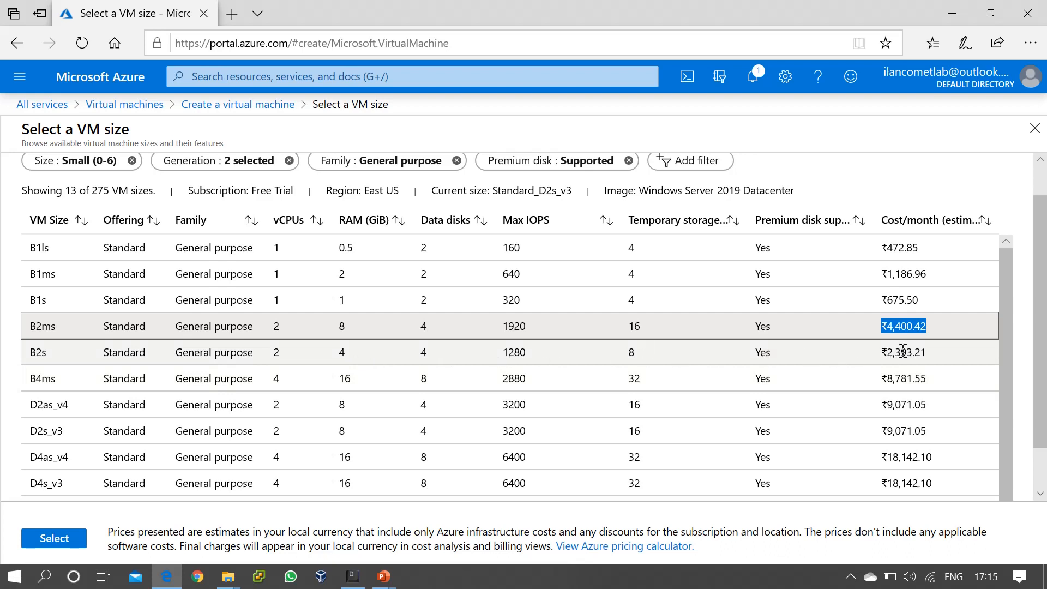
pyautogui.moveTo(887, 352); pyautogui.dragTo(928, 361)
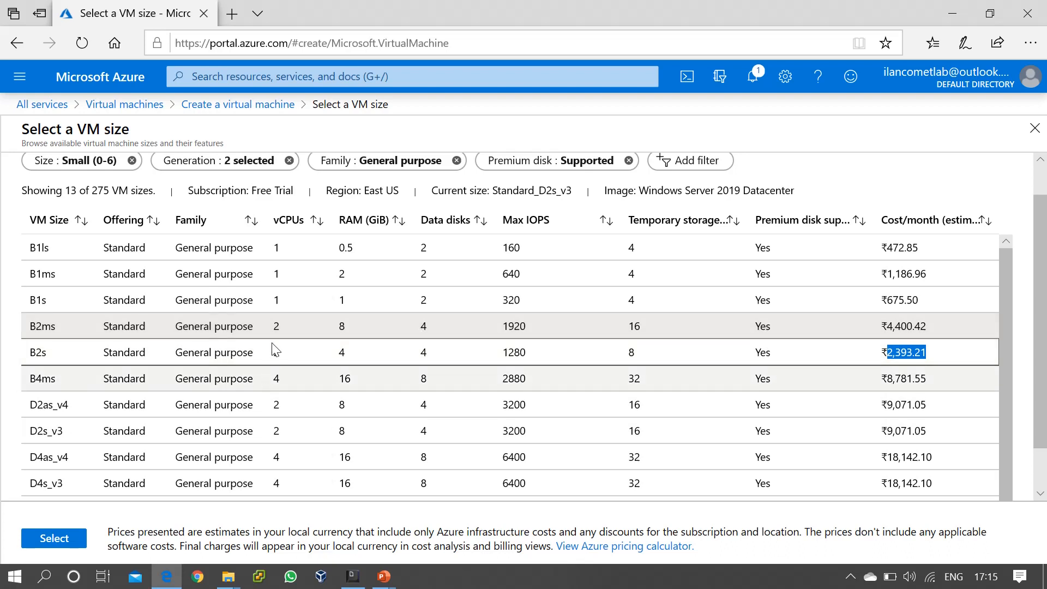
pyautogui.click(262, 327)
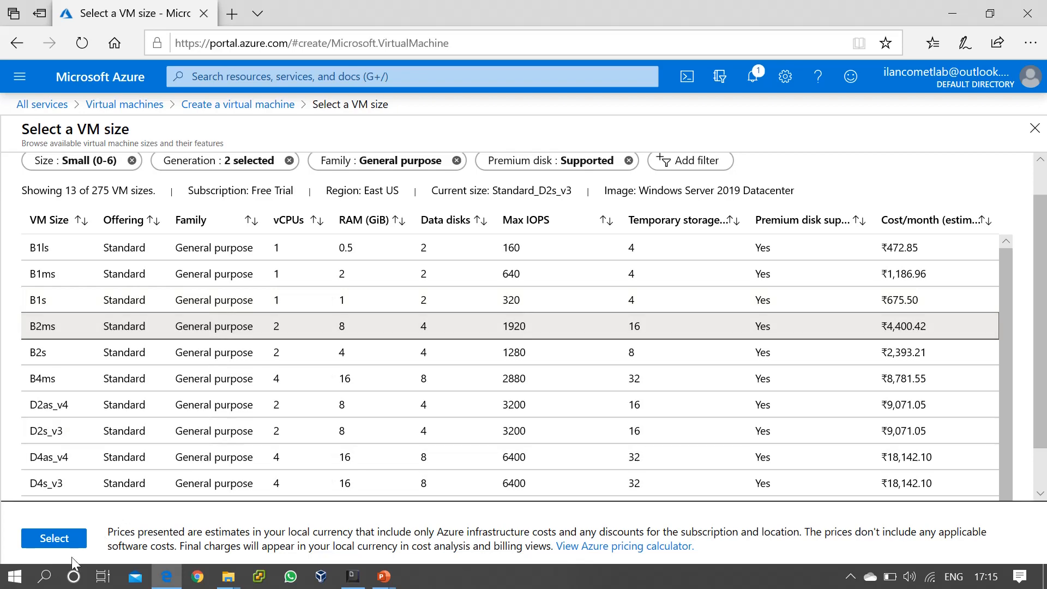
pyautogui.click(52, 538)
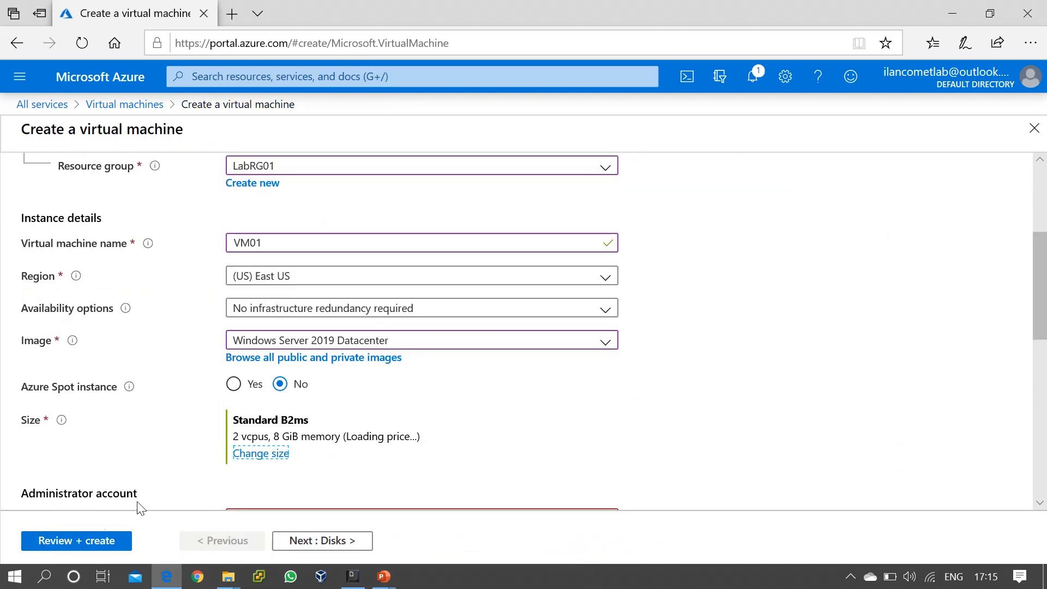
# Fill in the administrator account username for VM01.
pyautogui.scroll(-4, 628, 420)
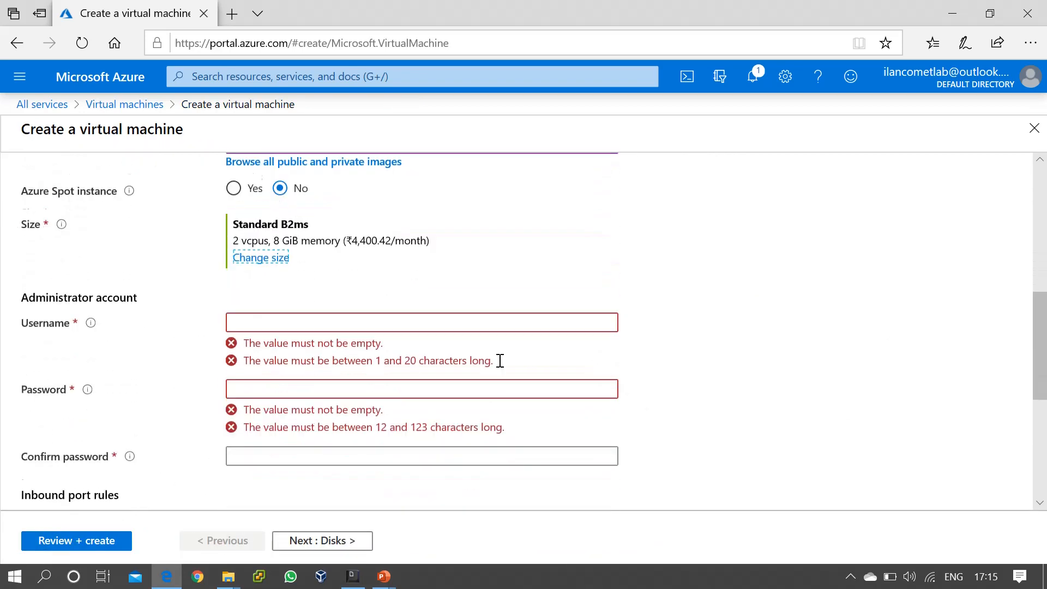
pyautogui.click(257, 303)
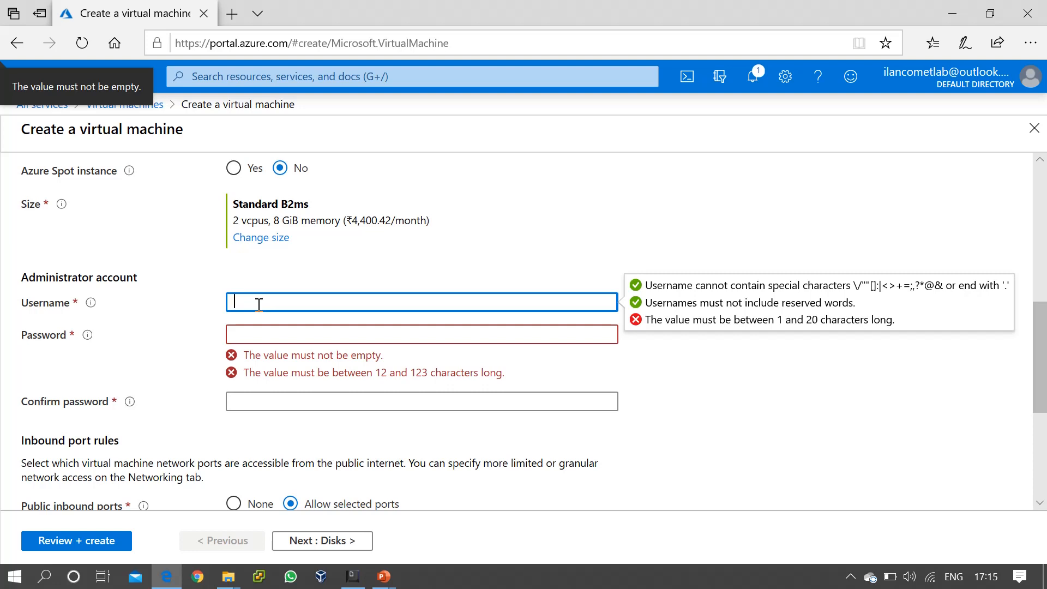
pyautogui.write('CometAdmin')
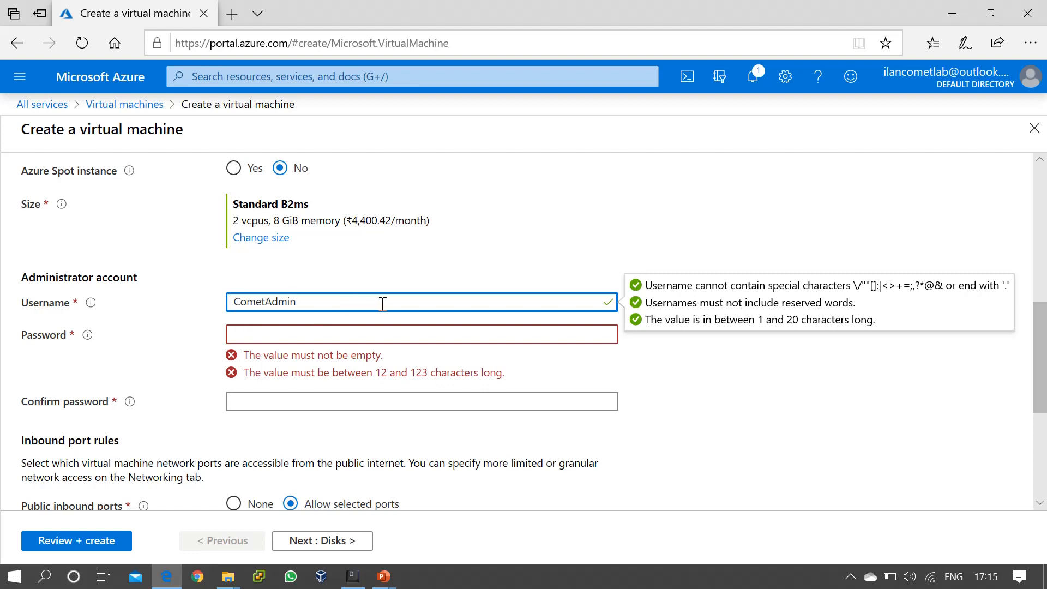
pyautogui.click(259, 338)
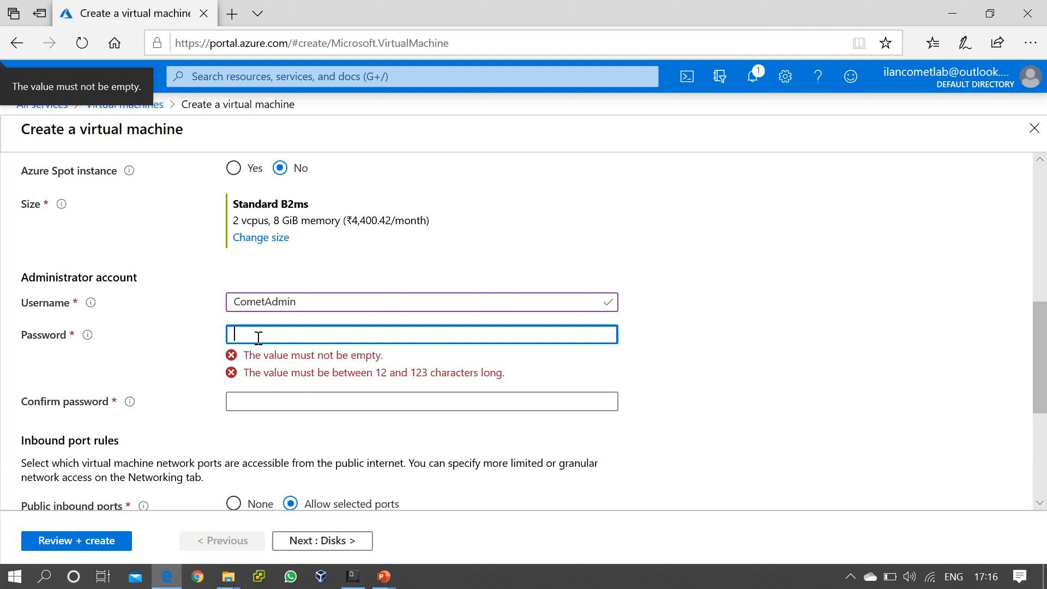
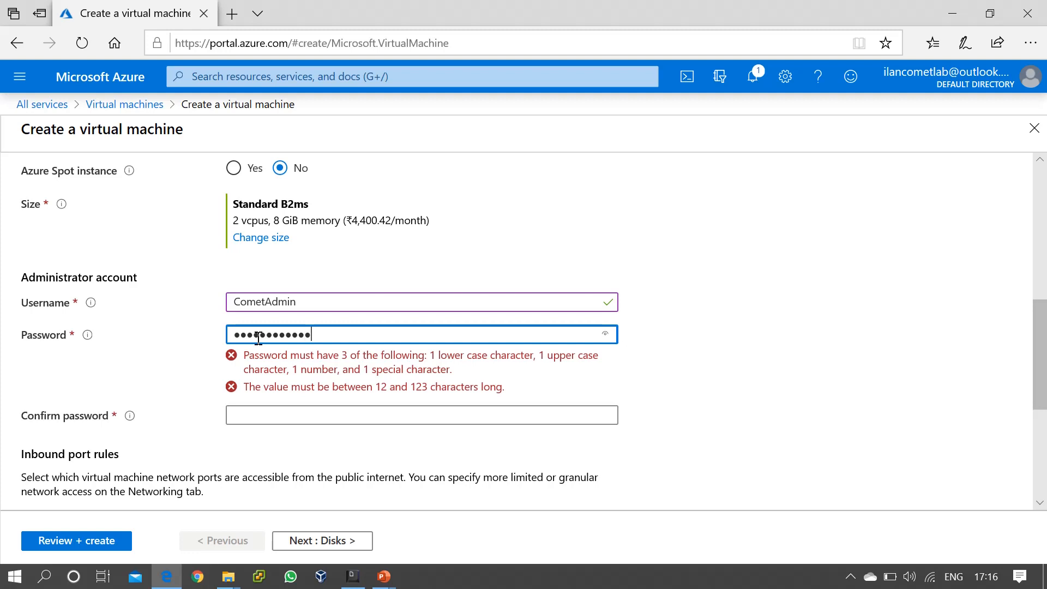
# Type the administrator password and enter it again in Confirm password.
pyautogui.press('Tab')
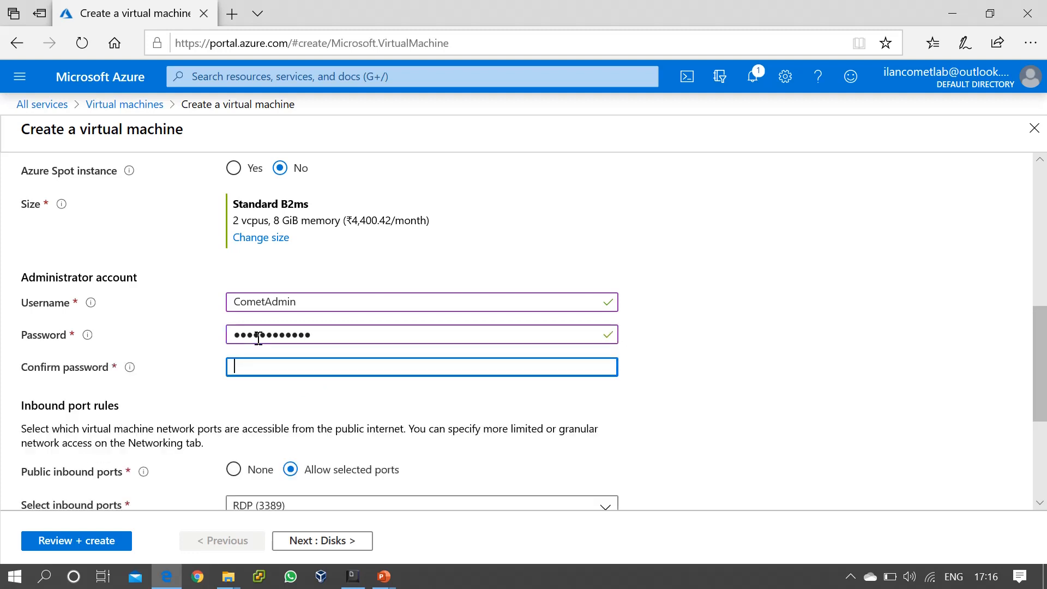
pyautogui.scroll(-1, 797, 355)
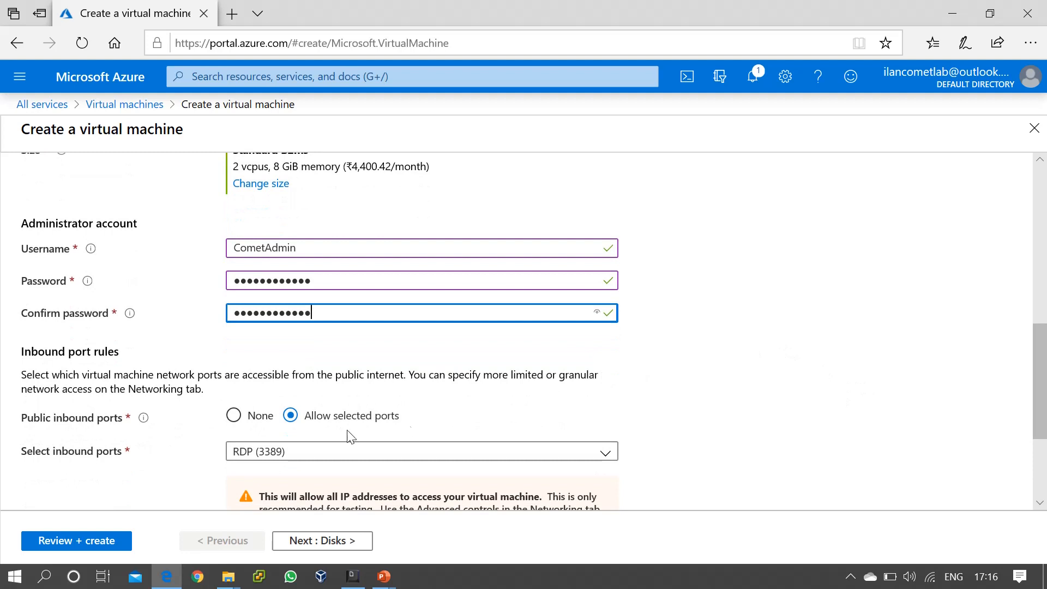
pyautogui.scroll(3, 821, 390)
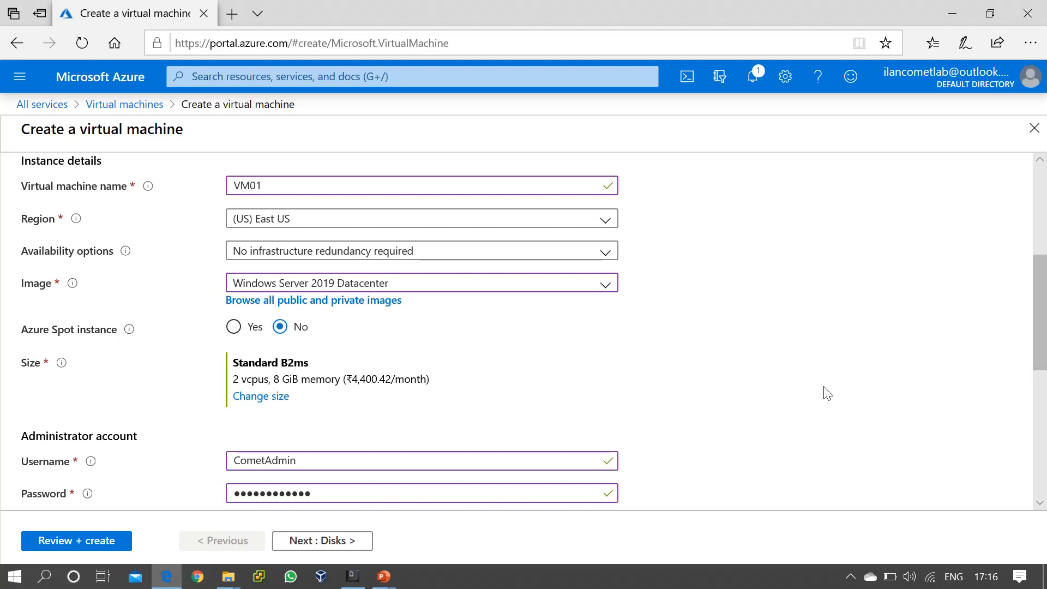
pyautogui.scroll(-3, 810, 383)
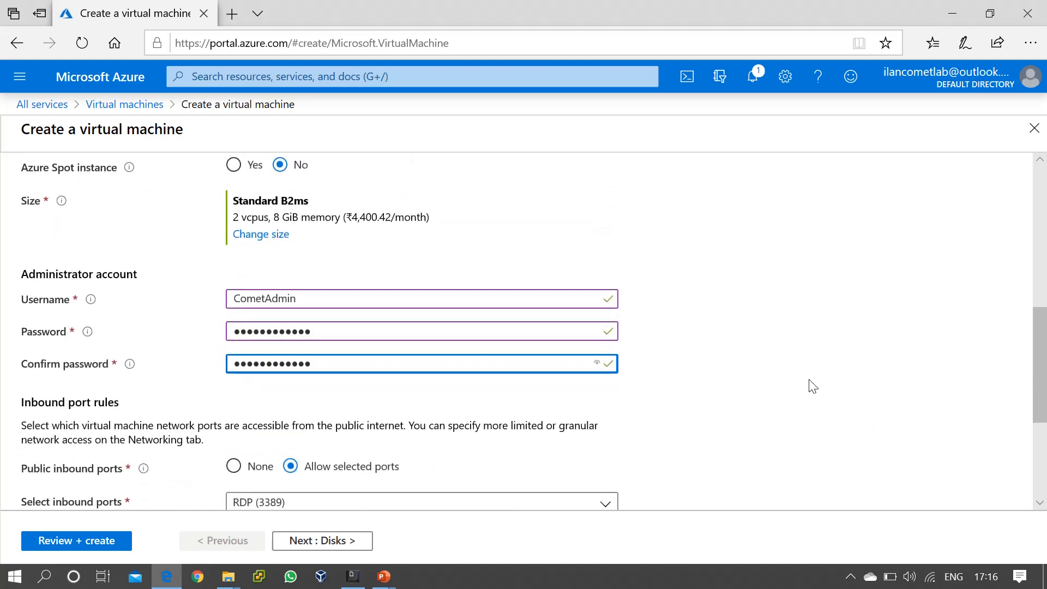
pyautogui.scroll(-1, 811, 385)
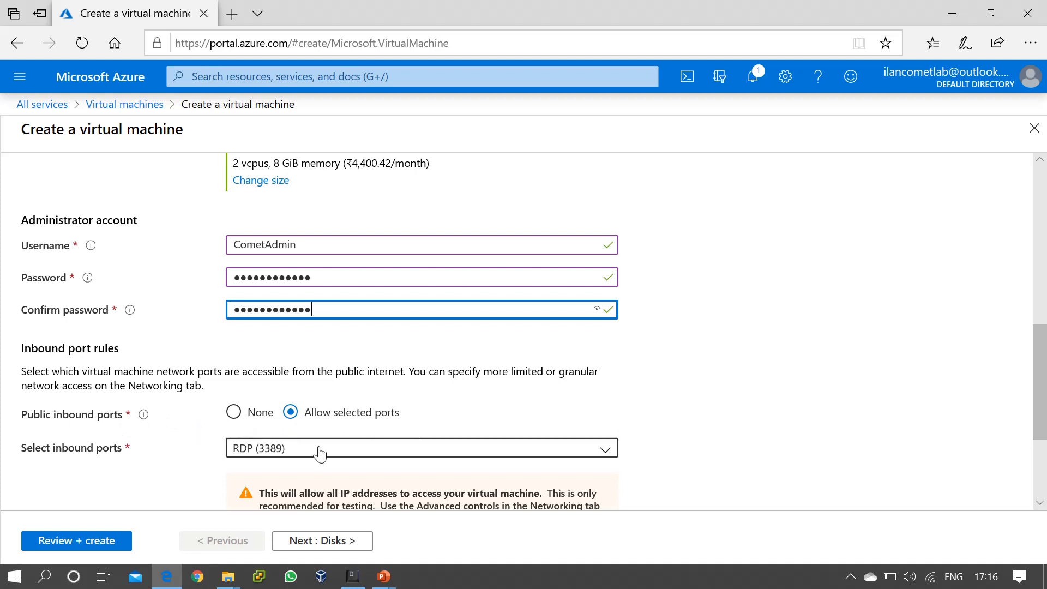
pyautogui.scroll(-2, 331, 451)
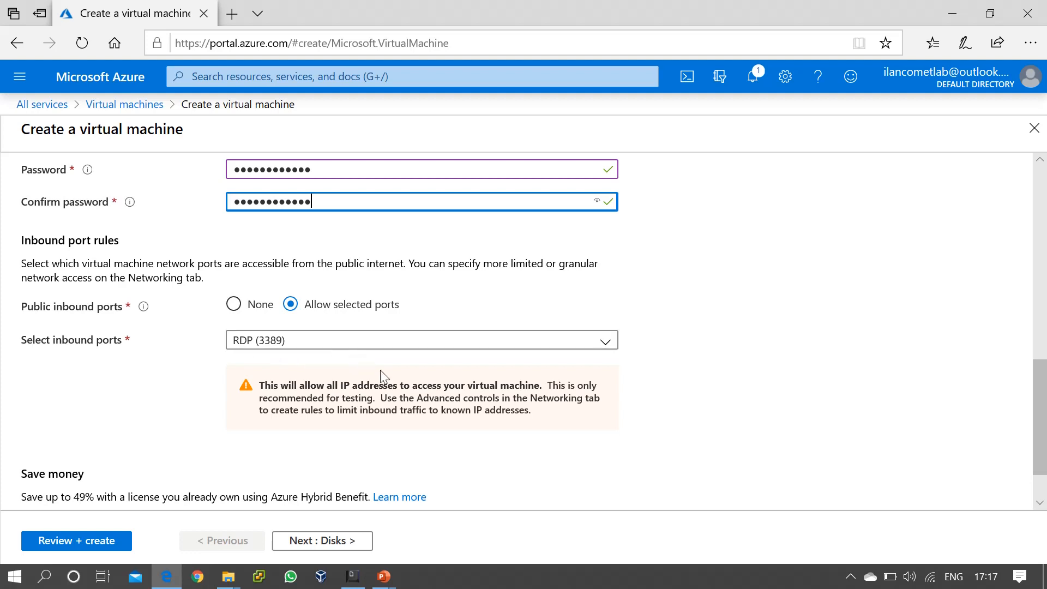
# Set Public inbound ports to None and review the Azure Hybrid Benefit note.
pyautogui.click(234, 305)
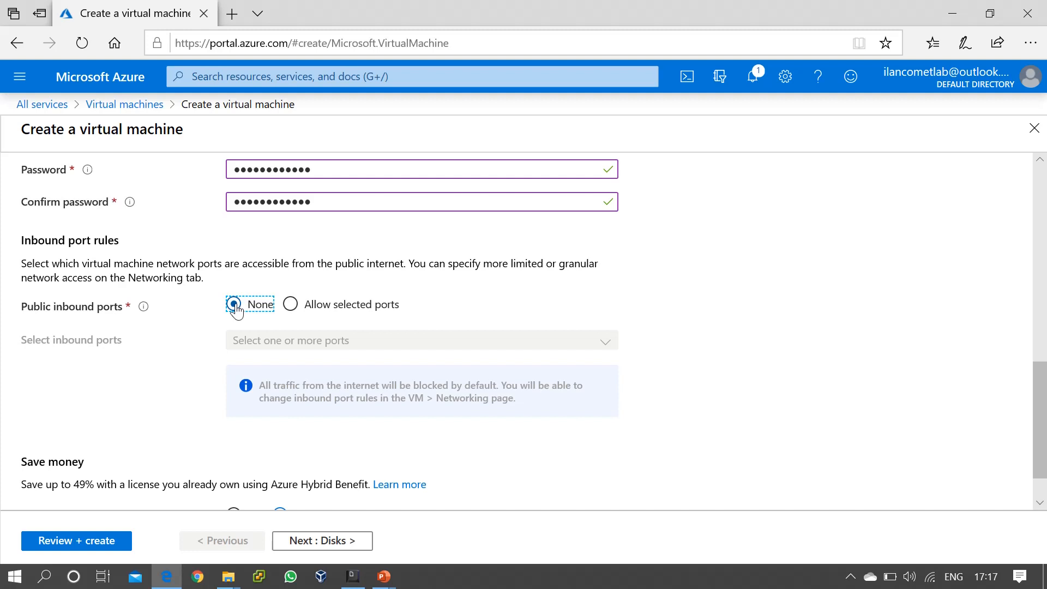
pyautogui.scroll(-1, 537, 397)
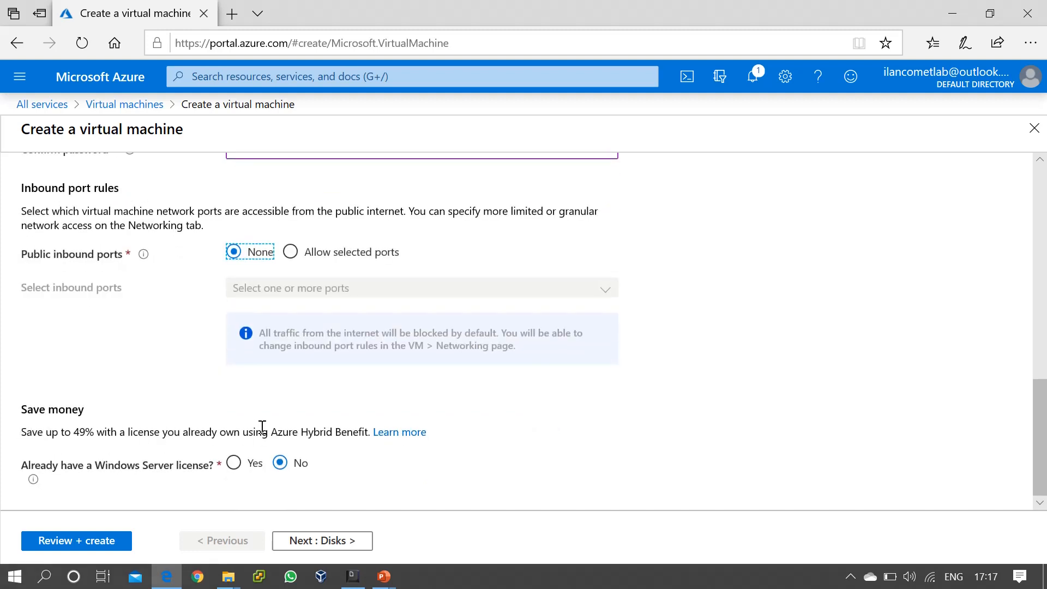
pyautogui.moveTo(271, 432); pyautogui.dragTo(368, 435)
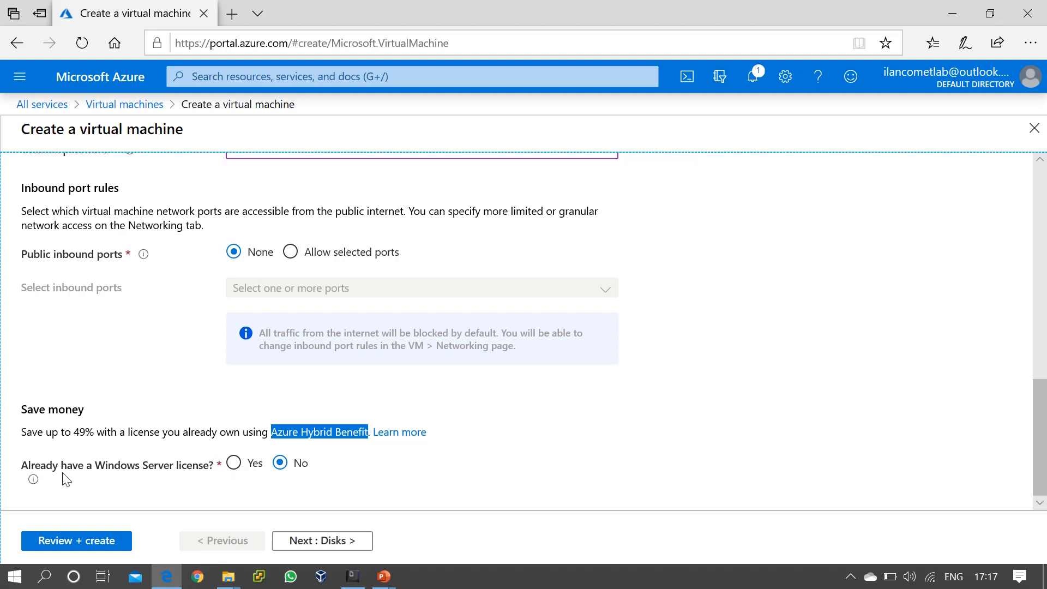
pyautogui.click(237, 469)
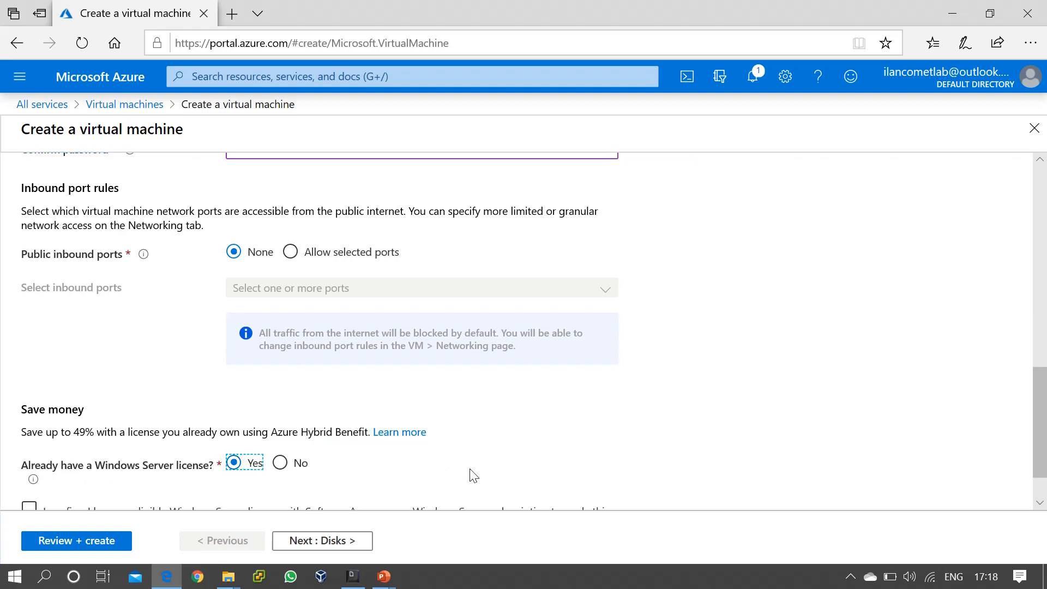
pyautogui.scroll(-1, 473, 476)
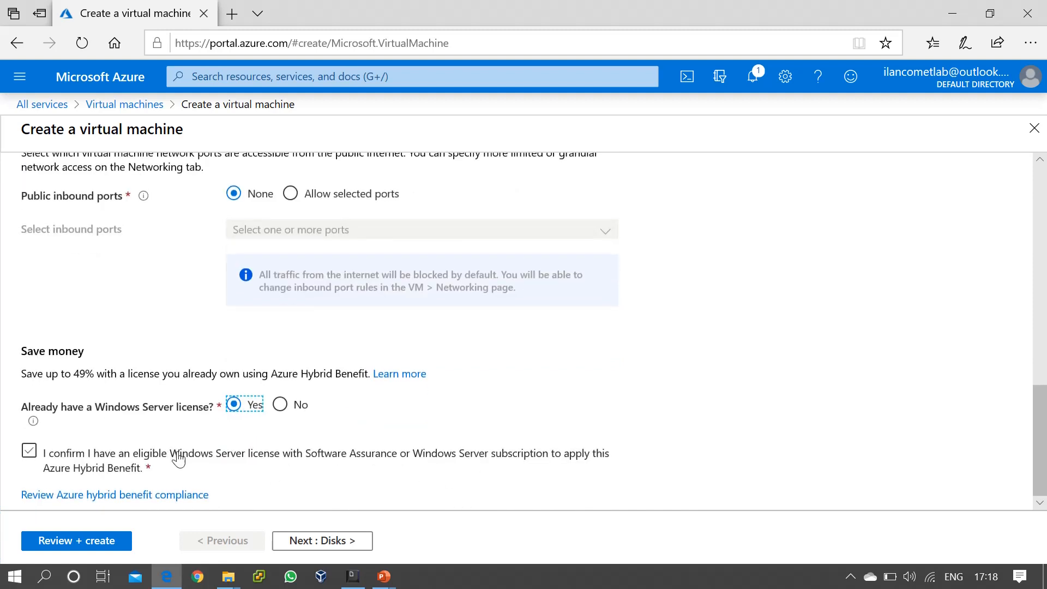
pyautogui.click(36, 453)
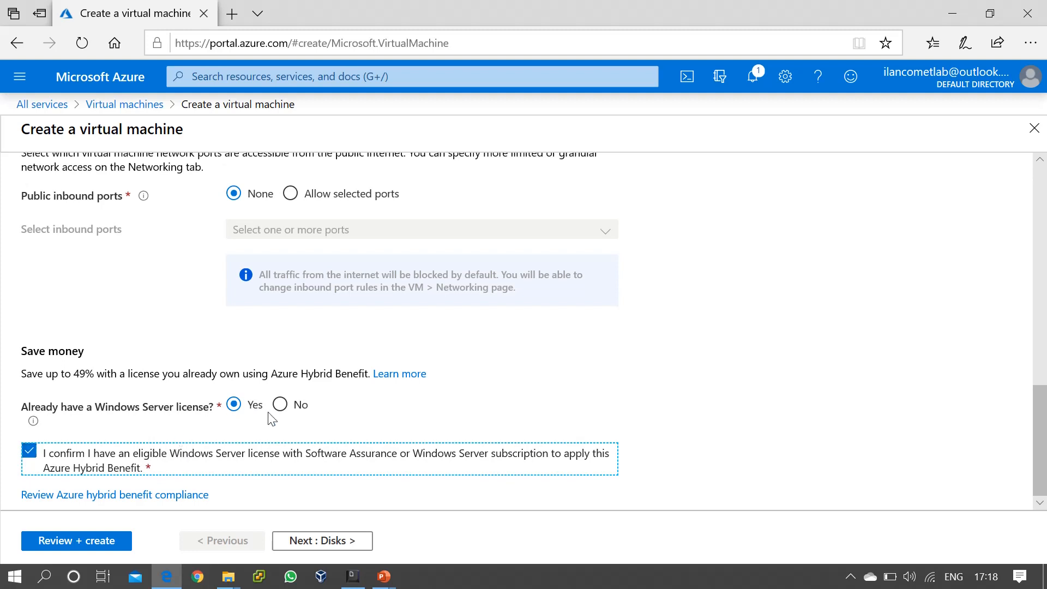
pyautogui.click(280, 405)
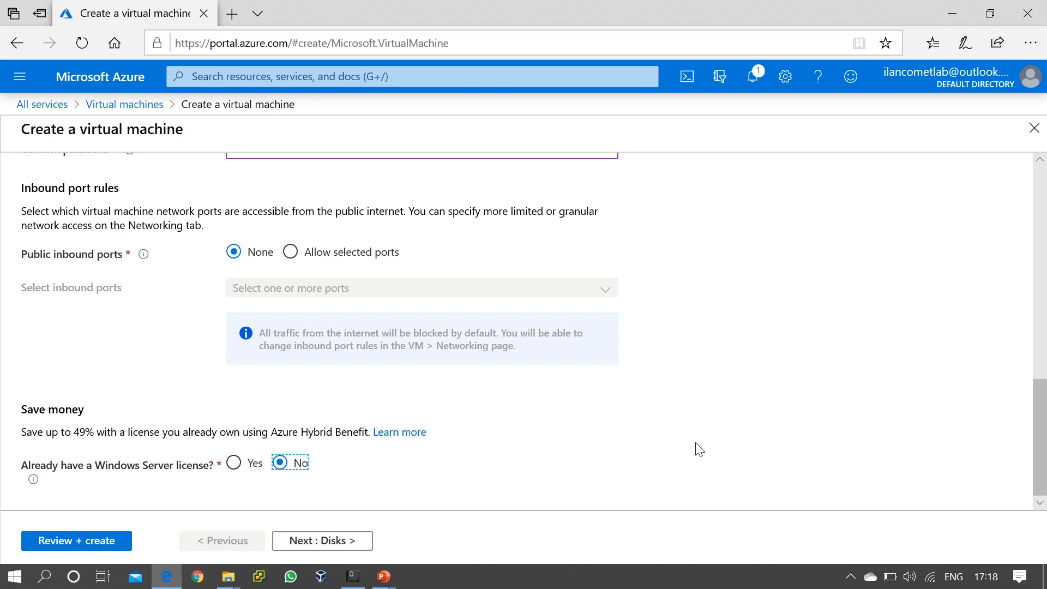
pyautogui.scroll(5, 697, 447)
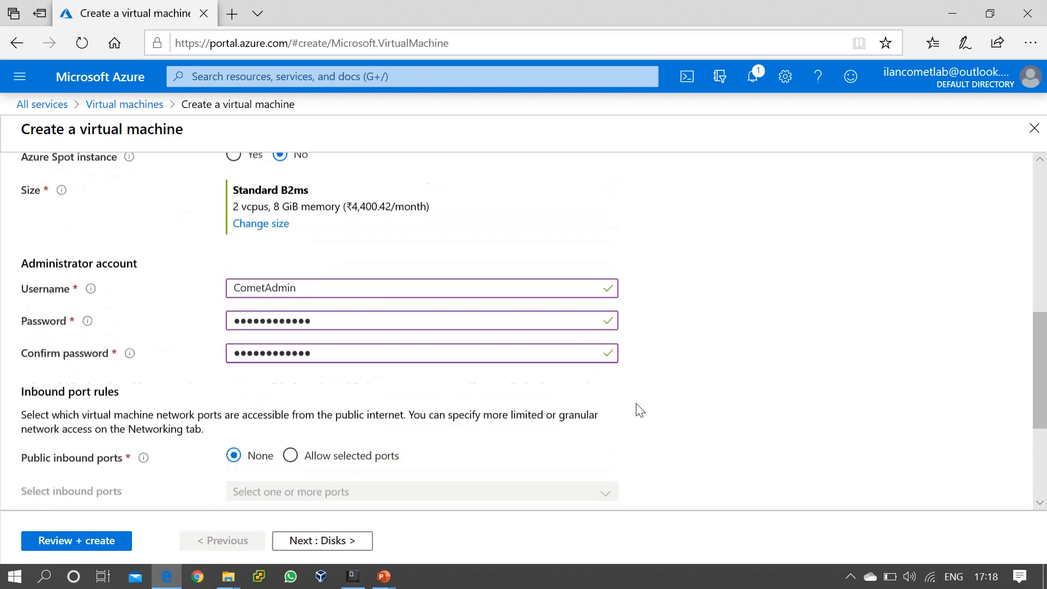
pyautogui.scroll(1, 387, 209)
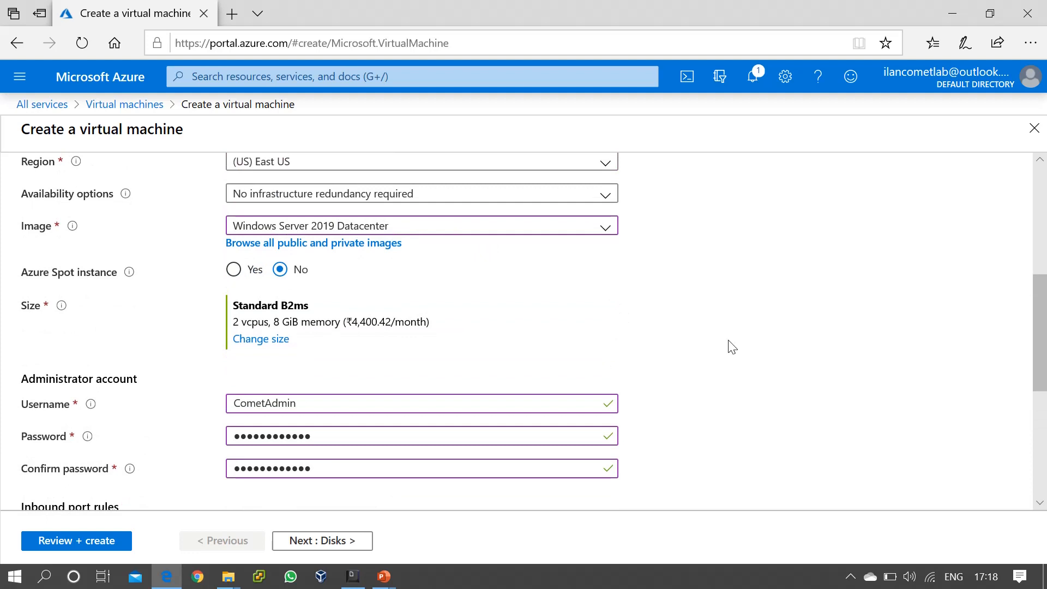
pyautogui.scroll(-3, 732, 347)
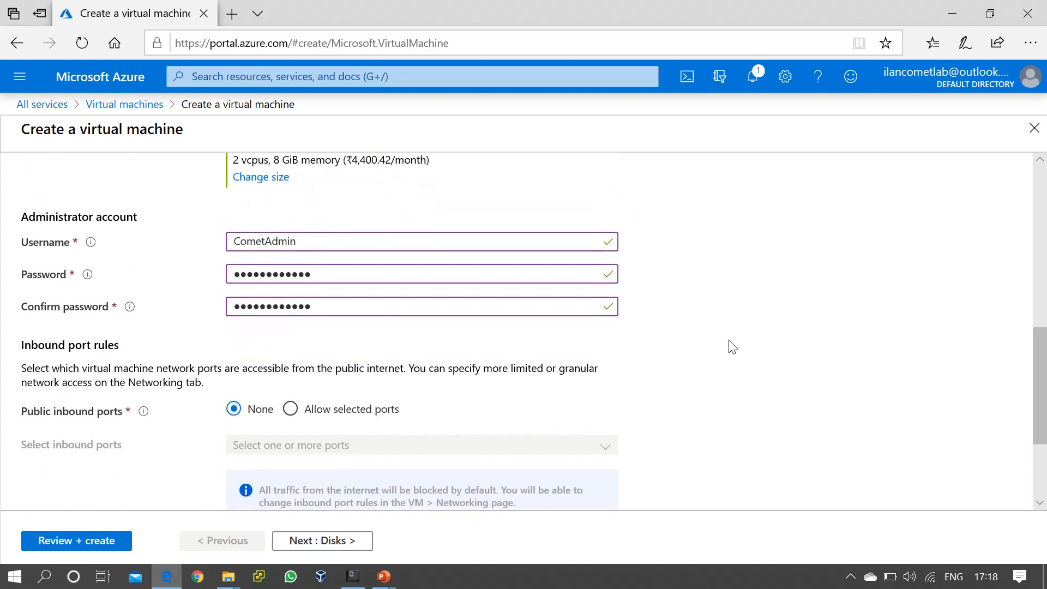
pyautogui.scroll(-3, 732, 346)
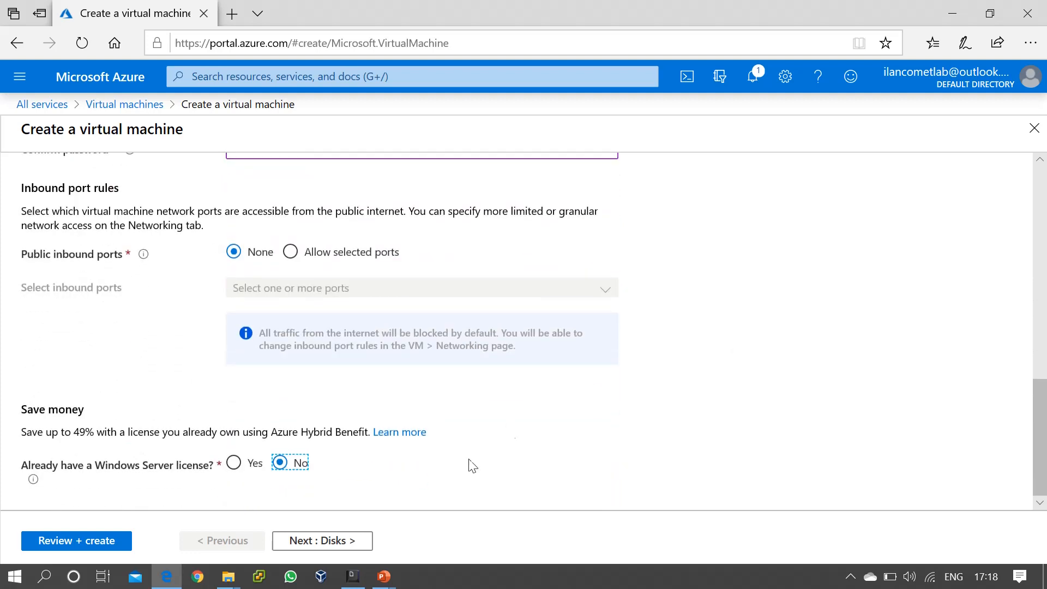
# On the Disks tab, change the OS disk type from Premium SSD to Standard HDD.
pyautogui.click(341, 546)
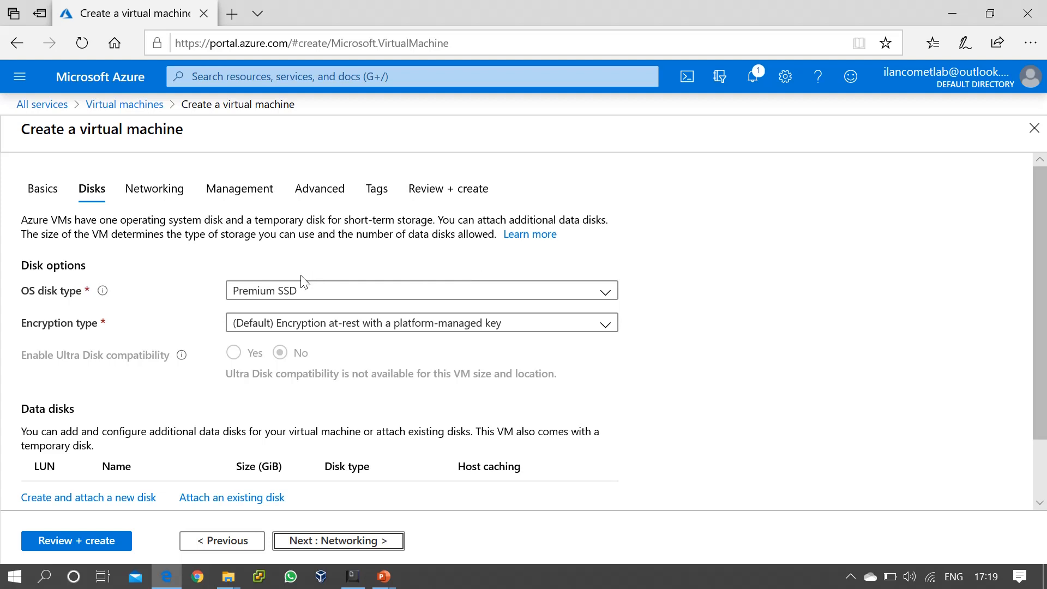
pyautogui.click(300, 295)
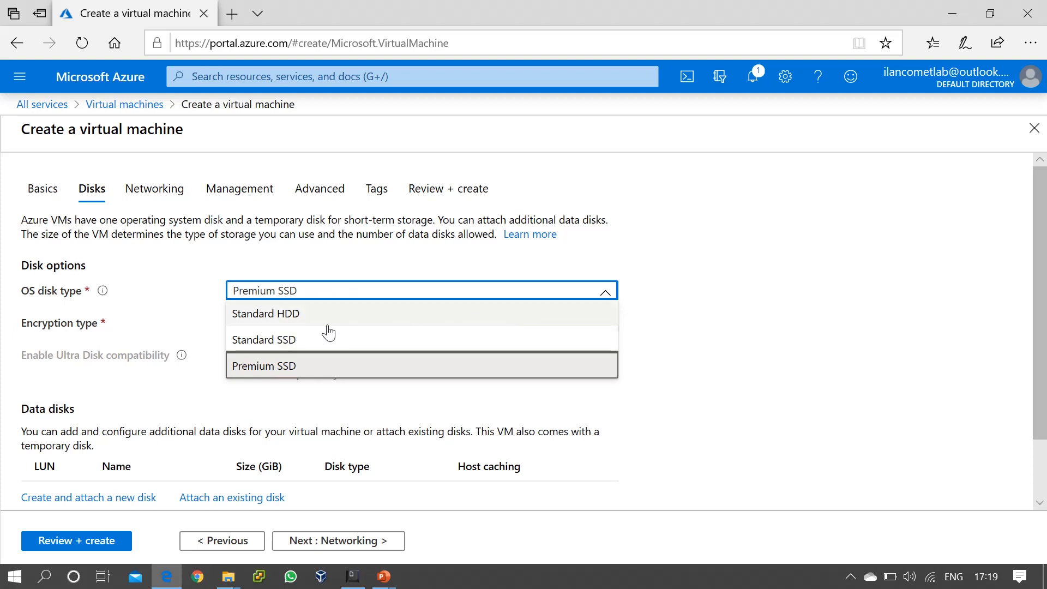
pyautogui.click(790, 300)
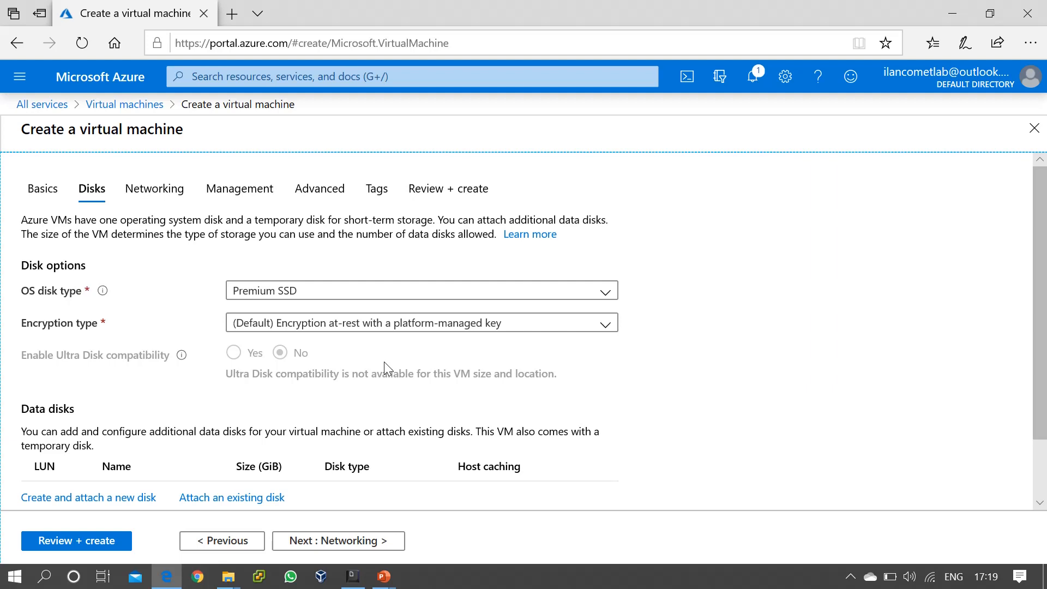
pyautogui.click(408, 294)
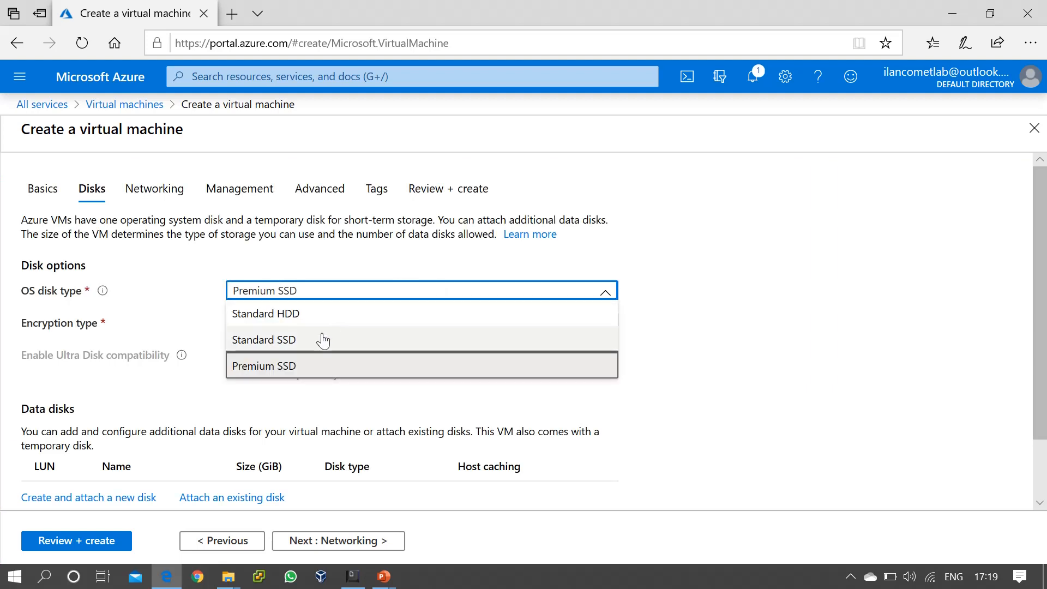
pyautogui.click(299, 316)
pyautogui.click(756, 323)
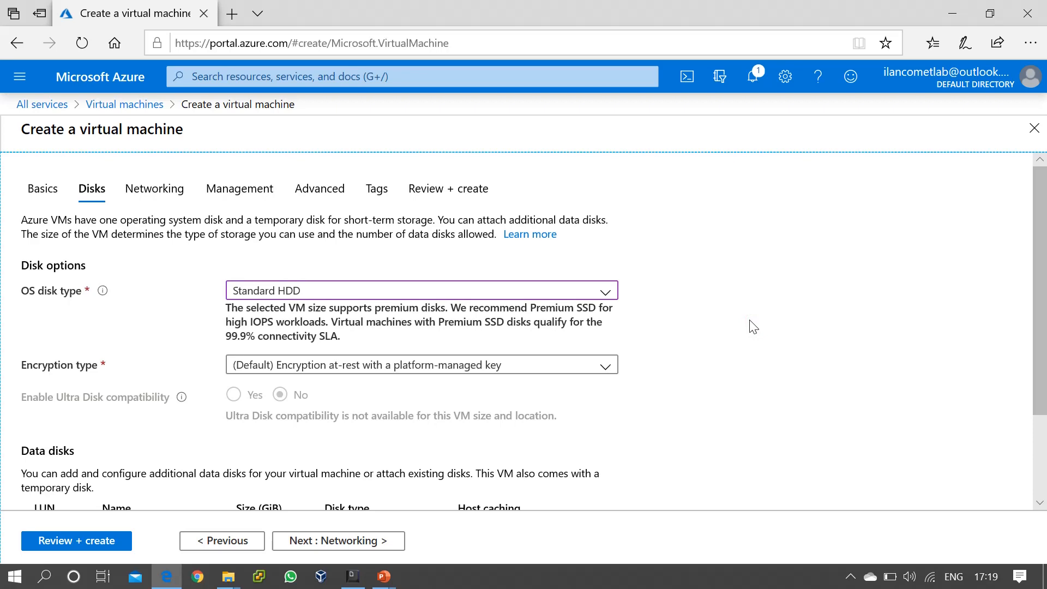
pyautogui.scroll(-1, 753, 327)
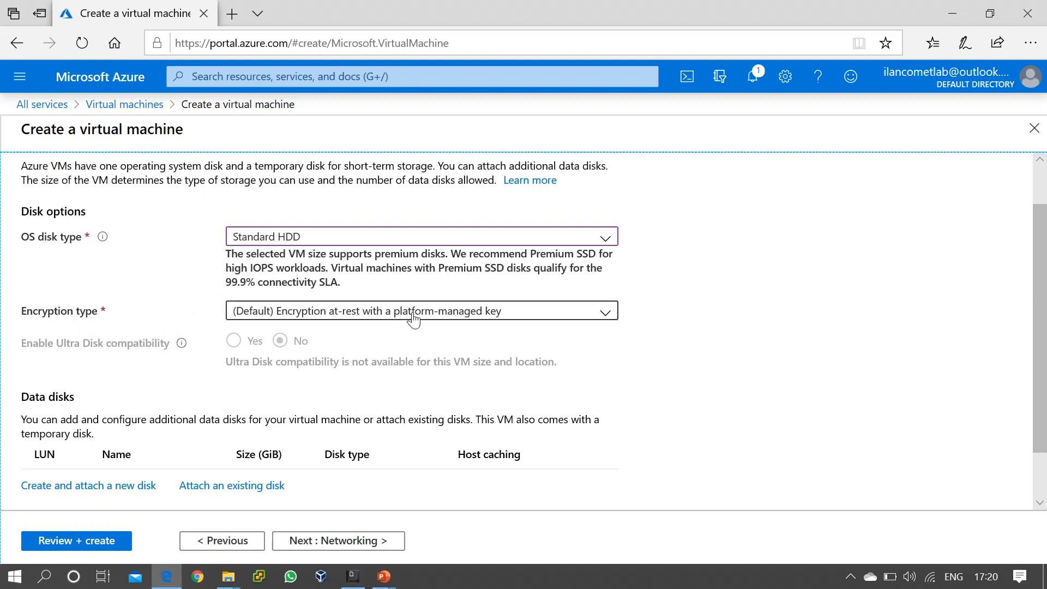
pyautogui.click(500, 318)
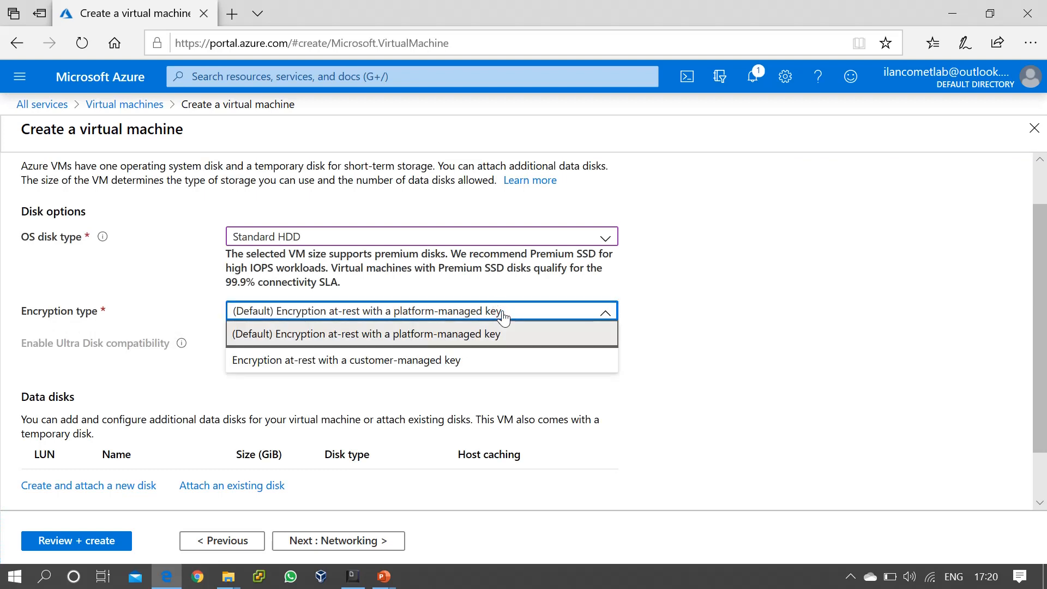
pyautogui.click(792, 320)
pyautogui.scroll(-2, 792, 320)
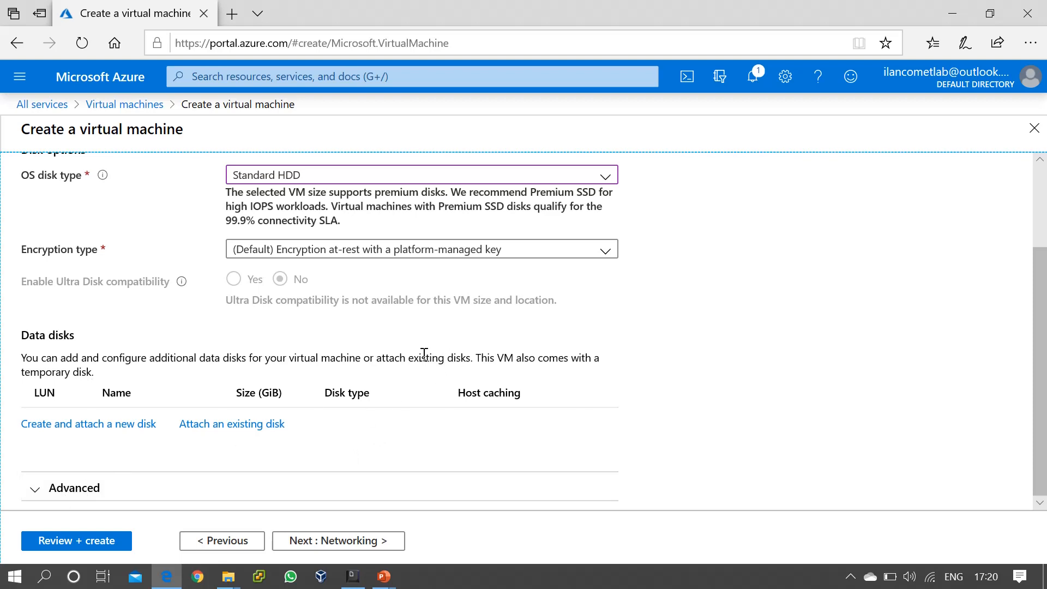
pyautogui.scroll(2, 424, 354)
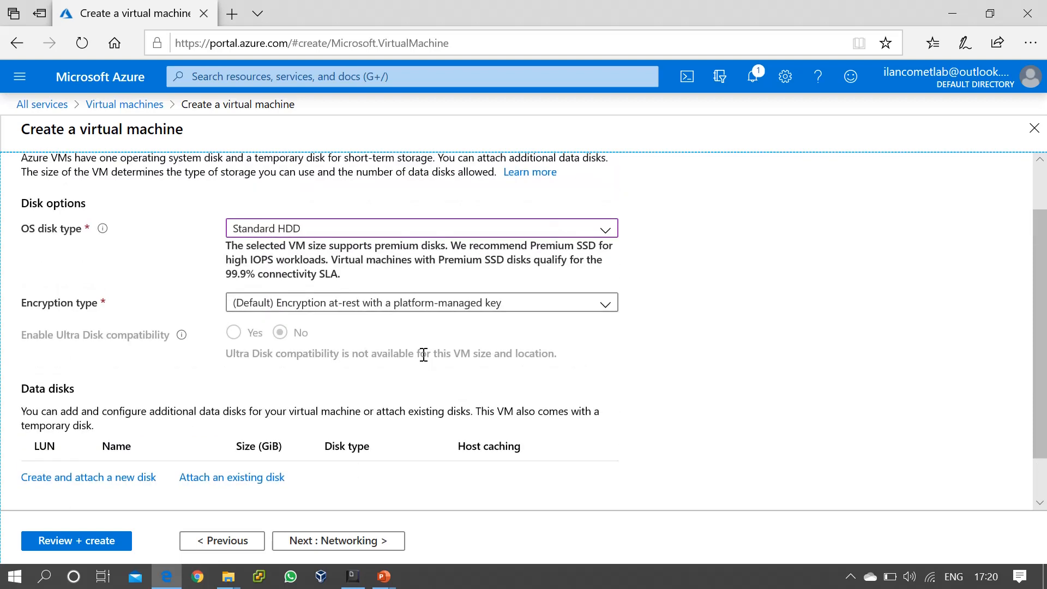
pyautogui.scroll(-2, 424, 354)
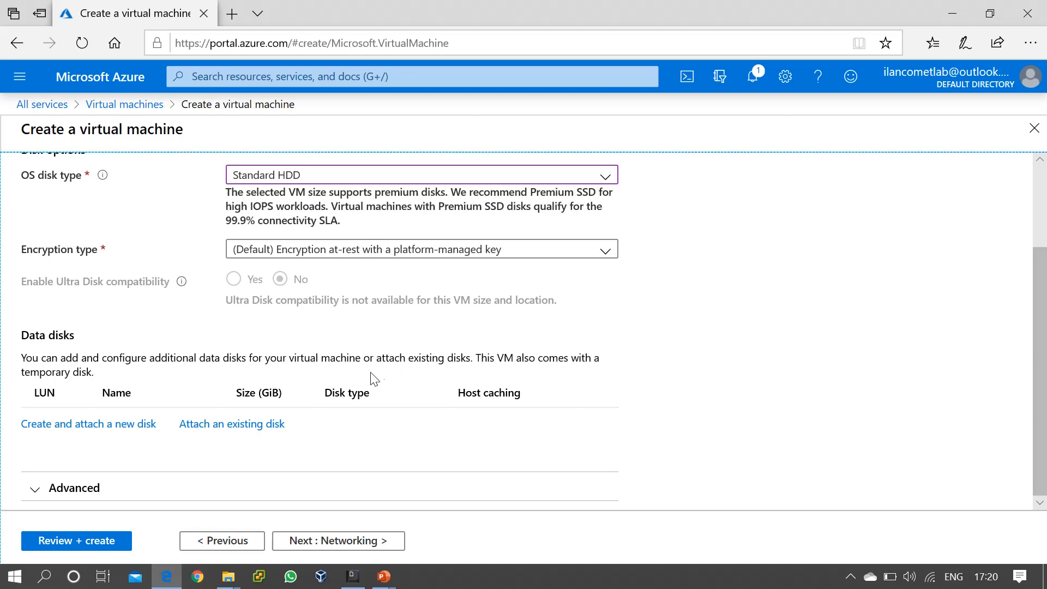
# In the advanced disk options, set Use managed disks to No with storage account lab01sa001.
pyautogui.click(69, 493)
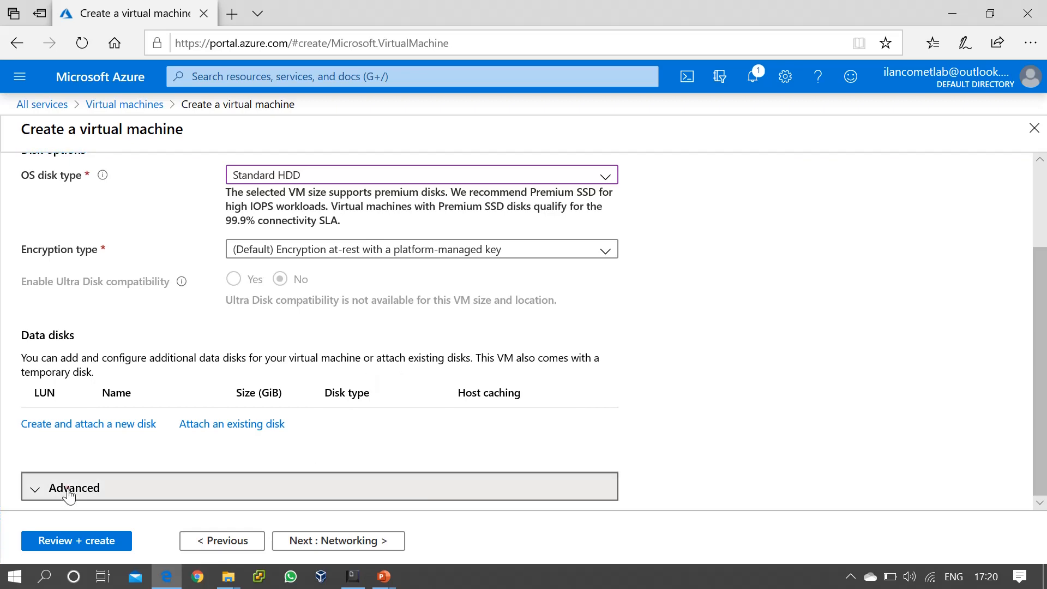
pyautogui.scroll(-3, 603, 405)
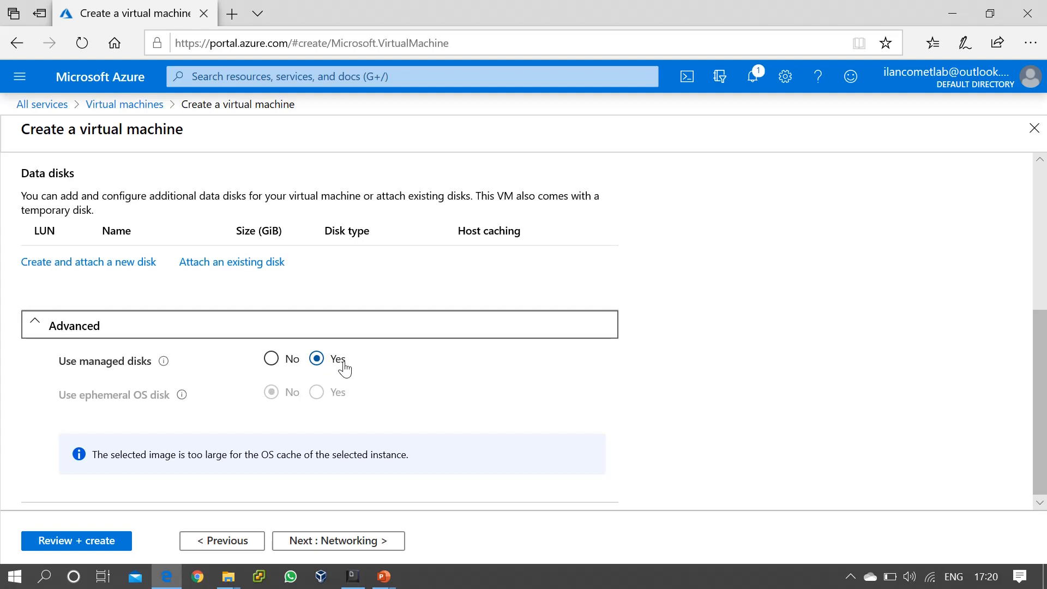
pyautogui.click(271, 361)
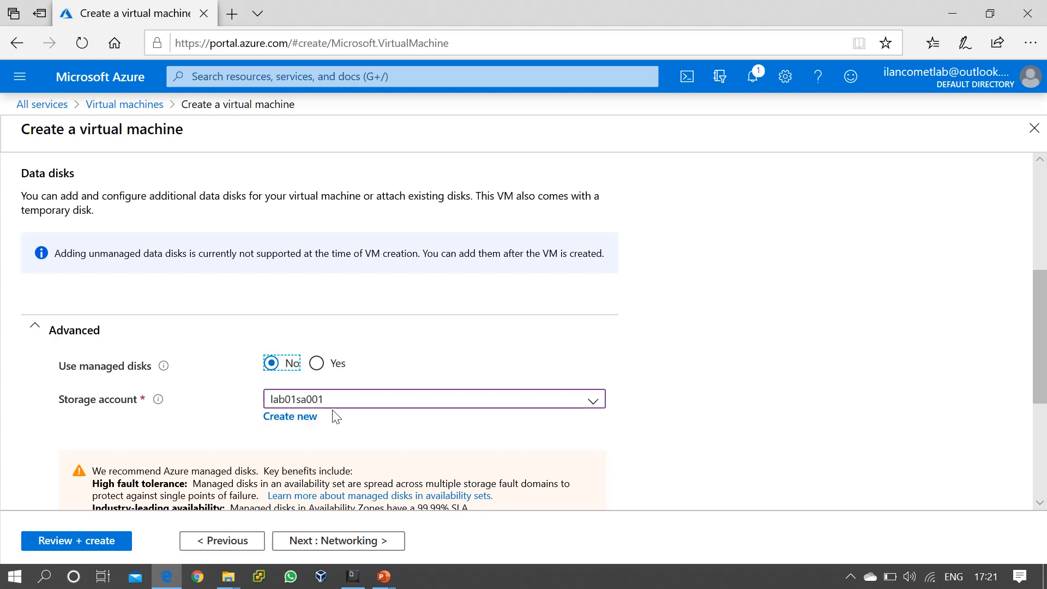
pyautogui.click(418, 403)
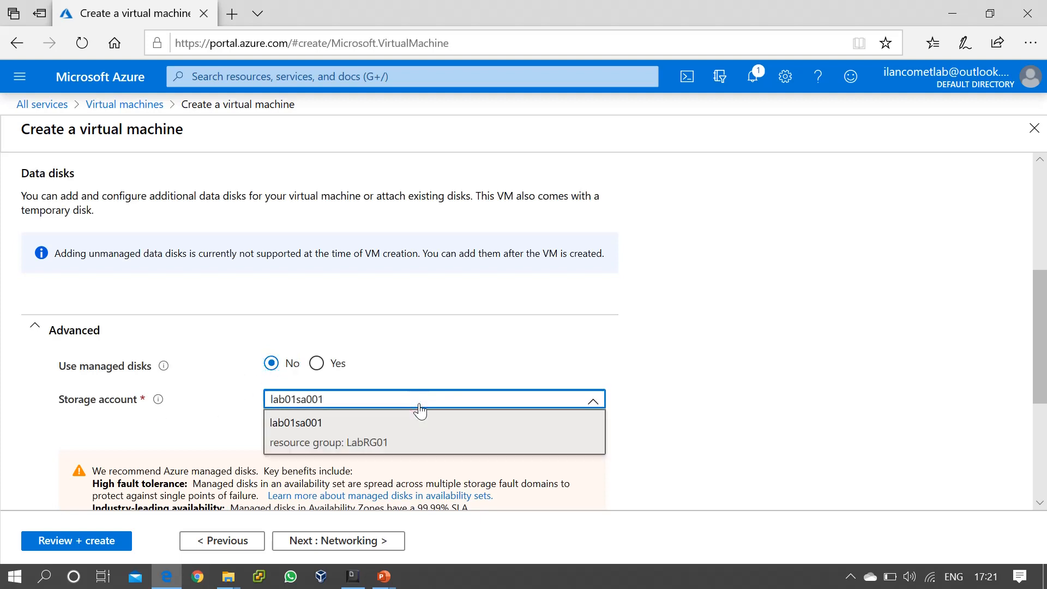
pyautogui.click(312, 439)
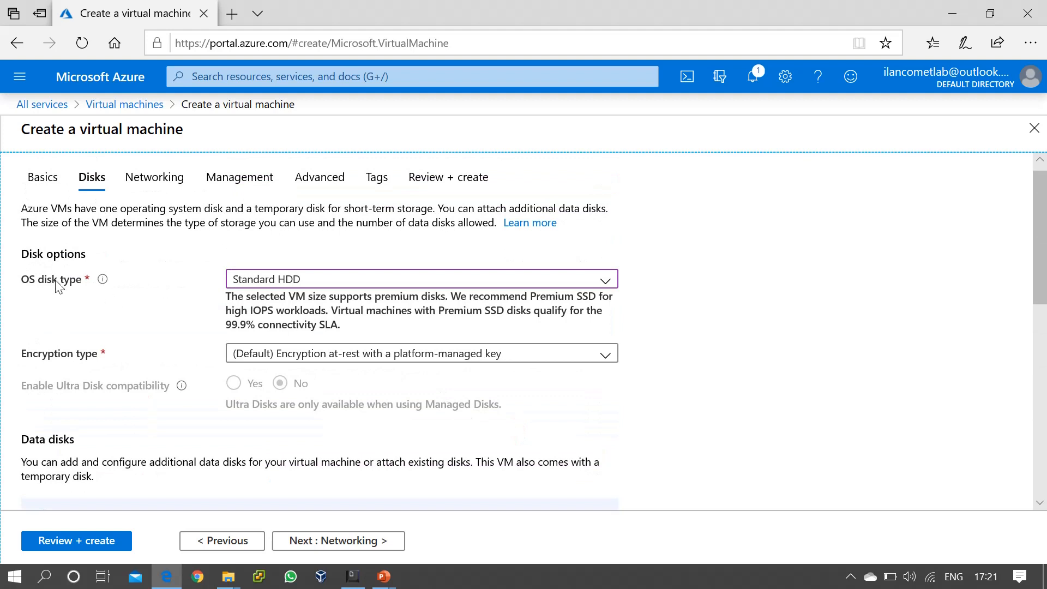
pyautogui.click(389, 280)
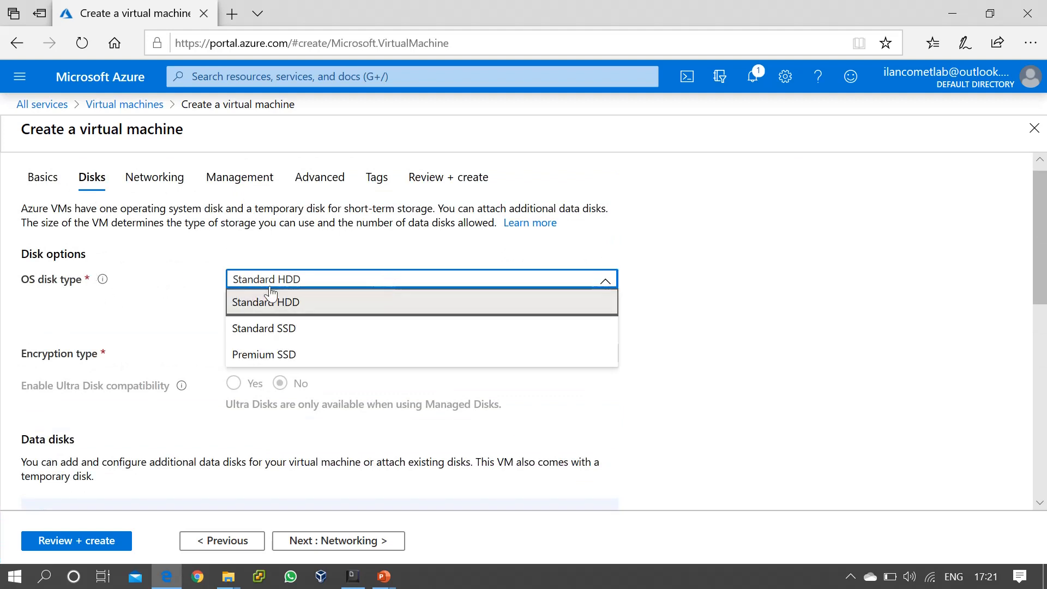
pyautogui.click(285, 331)
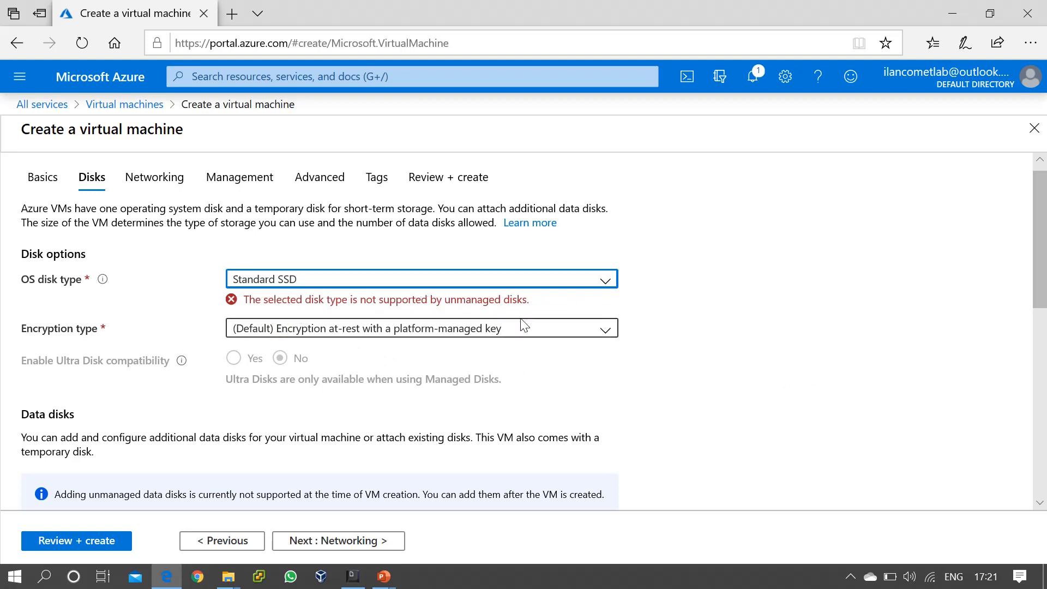
pyautogui.click(535, 300)
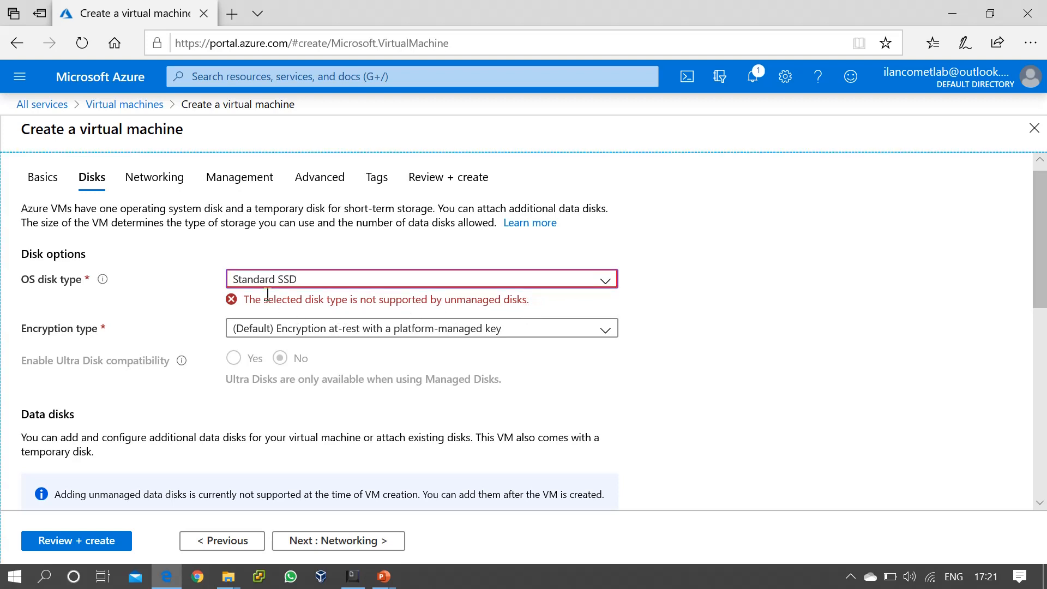
pyautogui.click(336, 279)
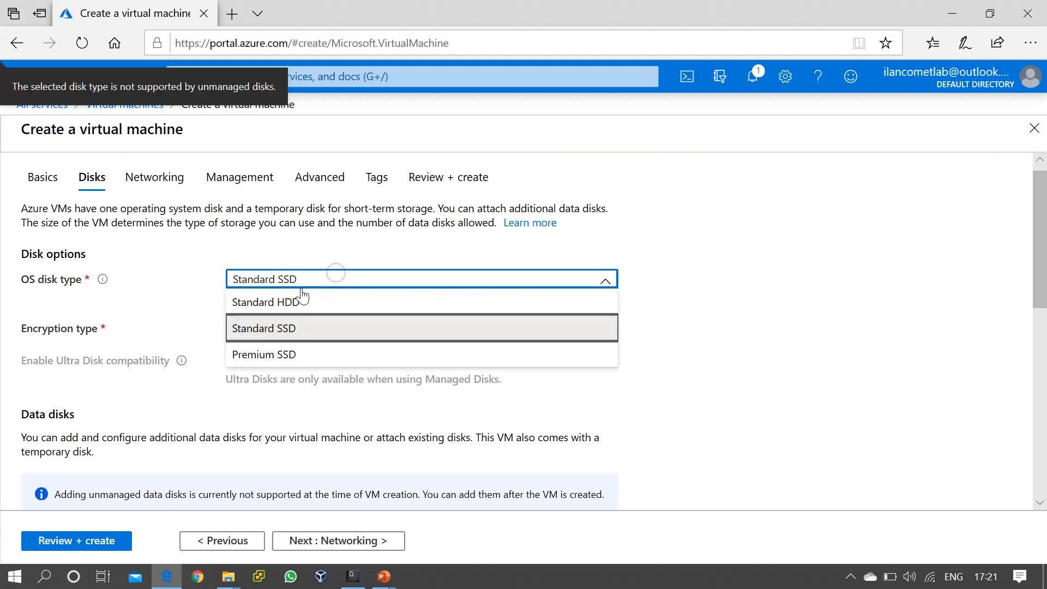
pyautogui.click(285, 302)
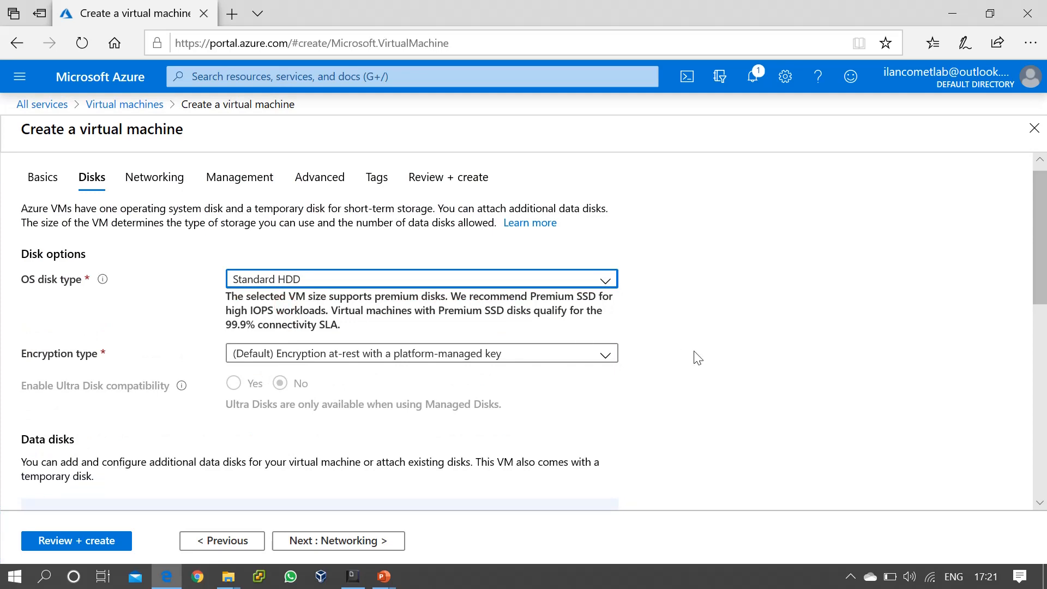
pyautogui.click(694, 351)
pyautogui.scroll(-3, 696, 355)
pyautogui.scroll(-3, 694, 353)
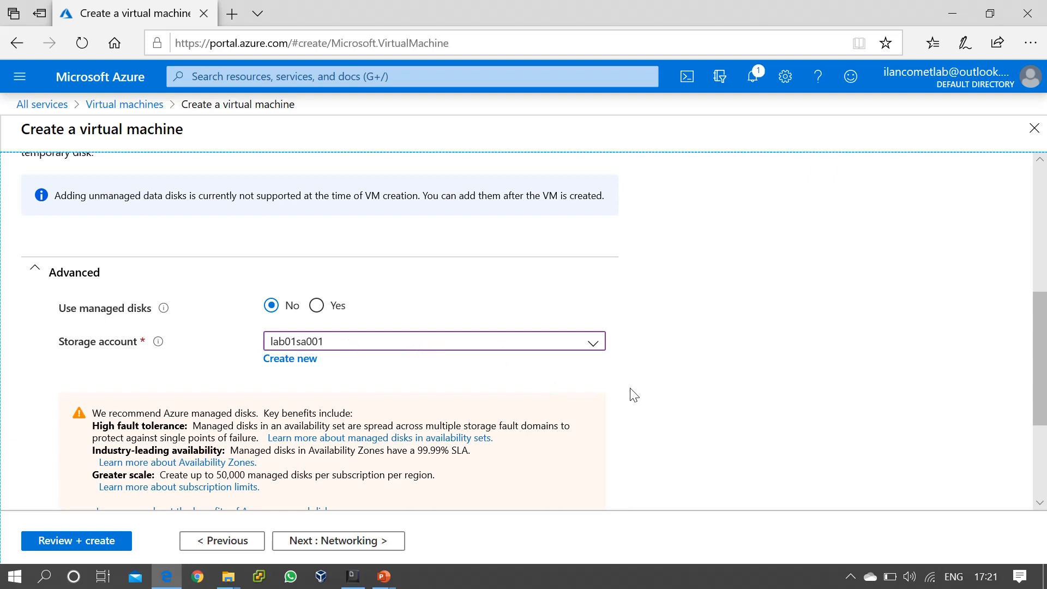
pyautogui.scroll(-3, 632, 394)
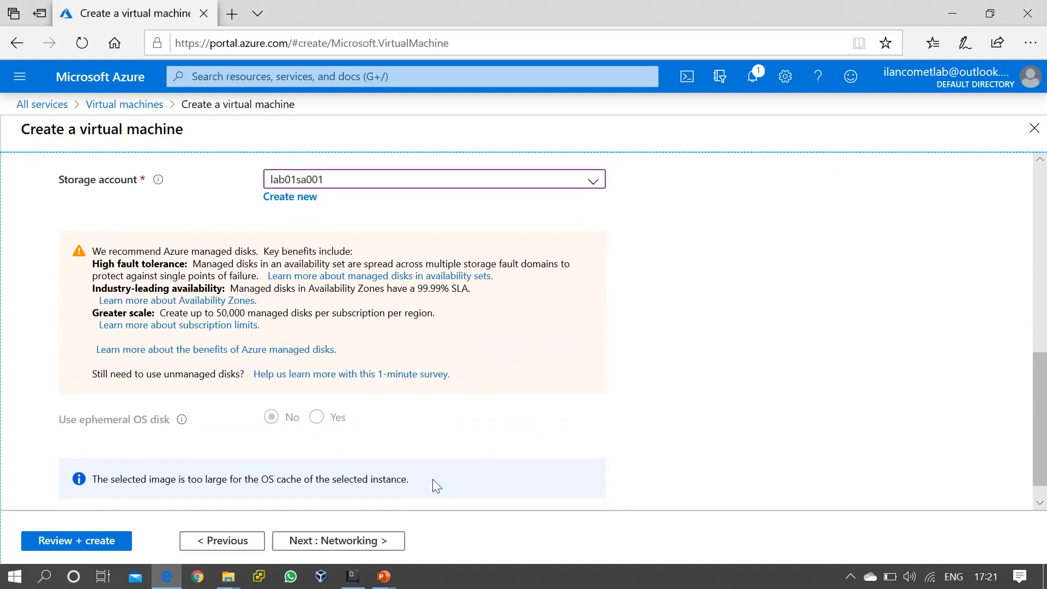
# Go to the Networking tab and keep Lab01-VNet01 as the virtual network.
pyautogui.click(365, 542)
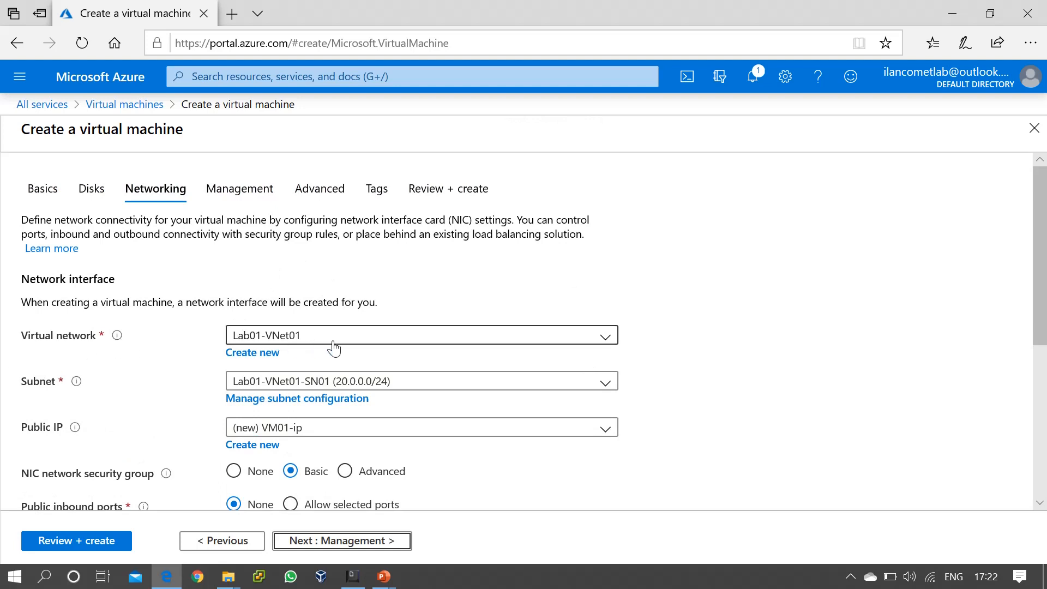
pyautogui.click(603, 335)
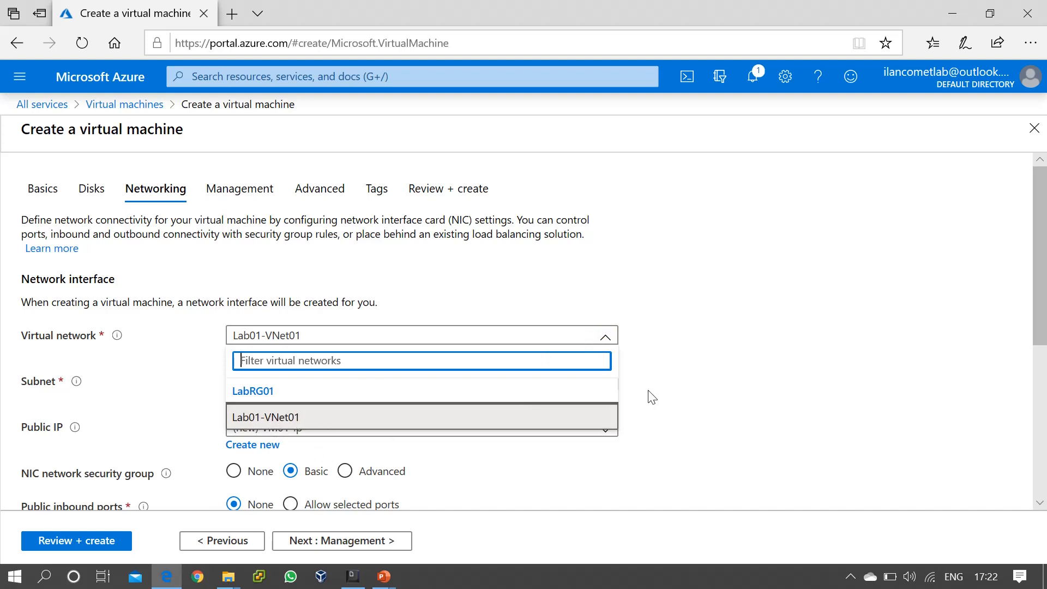
pyautogui.click(688, 388)
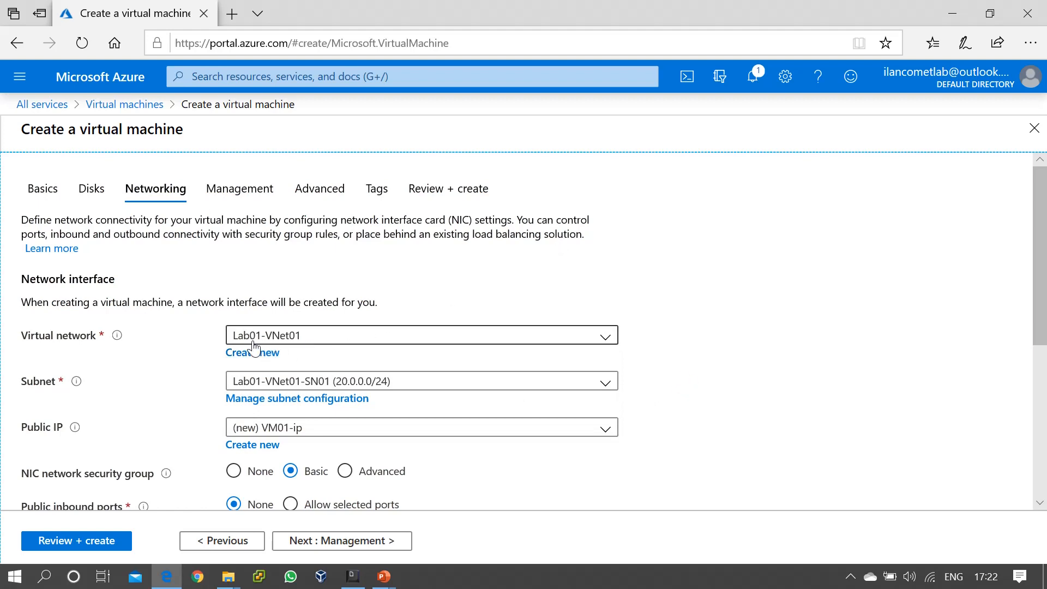
pyautogui.click(604, 381)
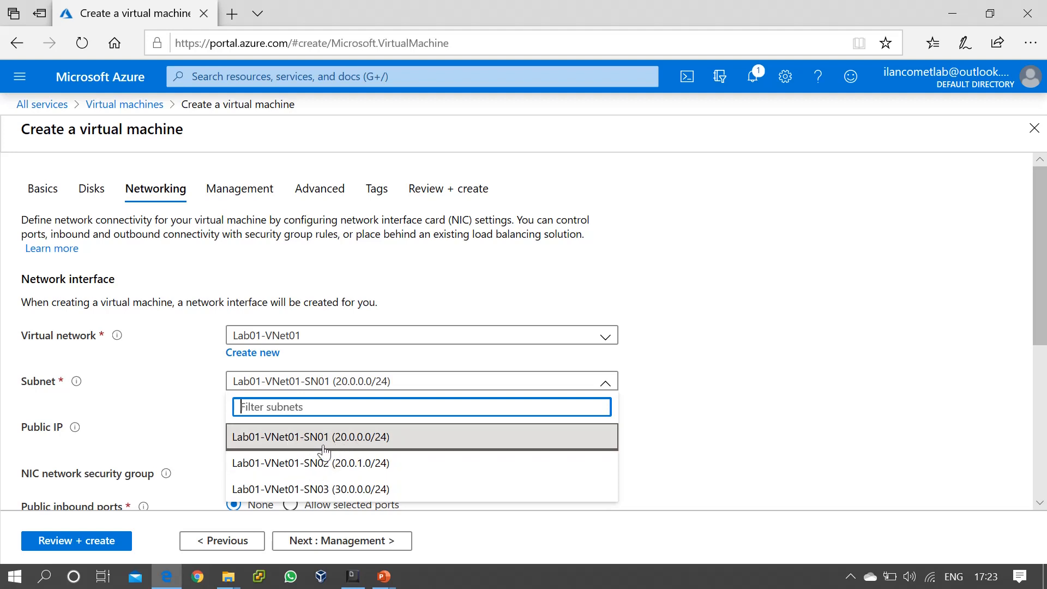
pyautogui.click(399, 440)
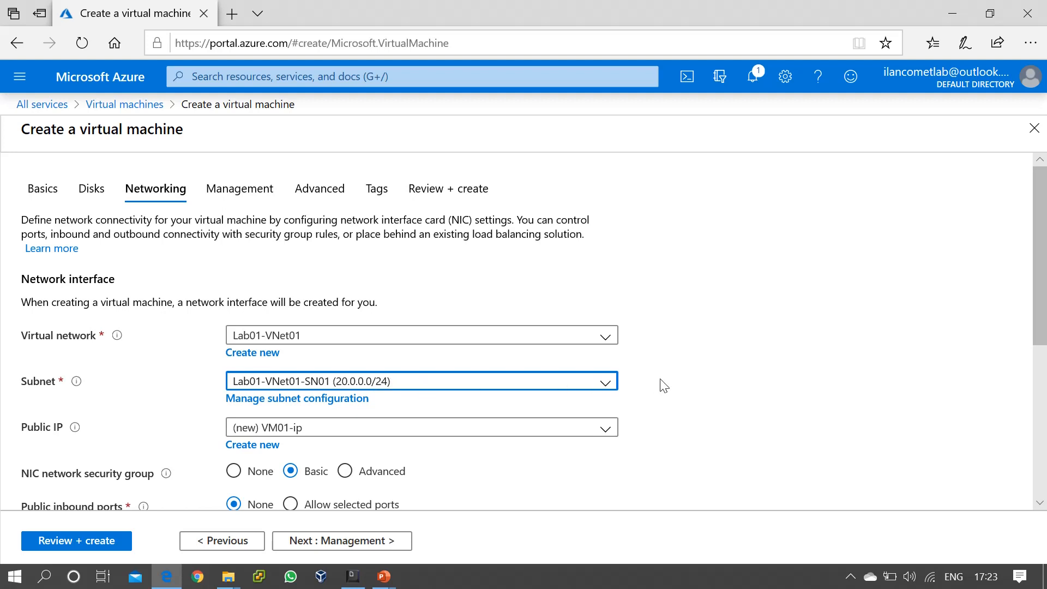
pyautogui.scroll(-2, 663, 384)
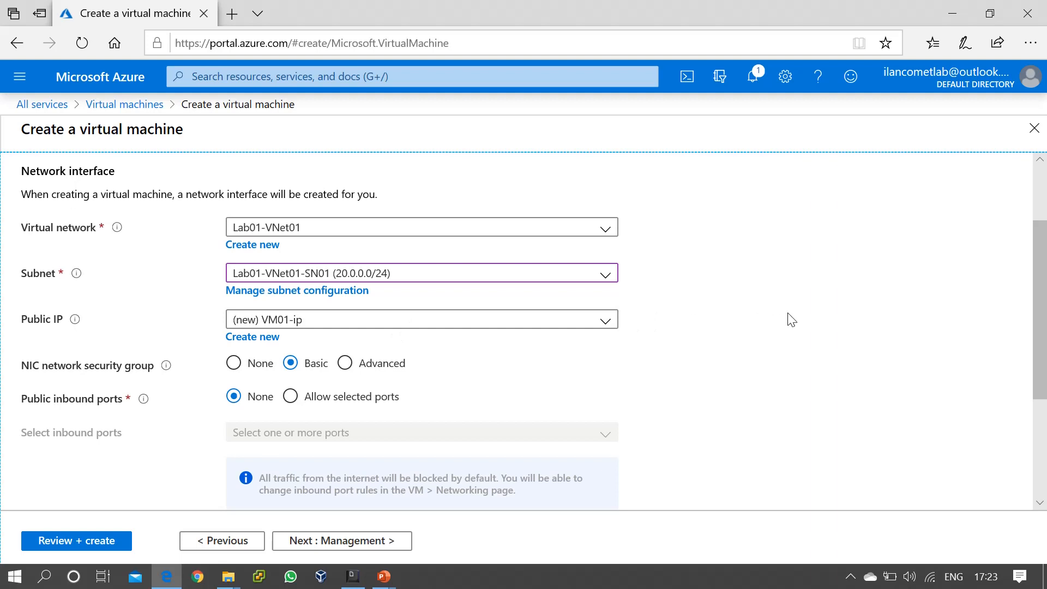
pyautogui.scroll(-1, 791, 319)
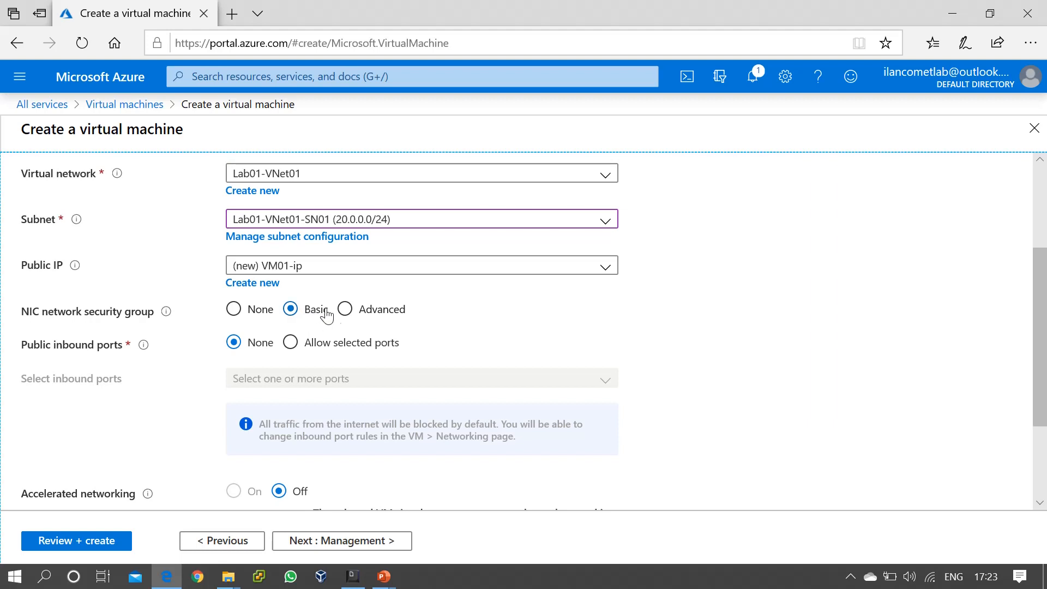
# Set the NIC network security group to Advanced using the existing Lab01-VNet01-NSG01.
pyautogui.click(348, 311)
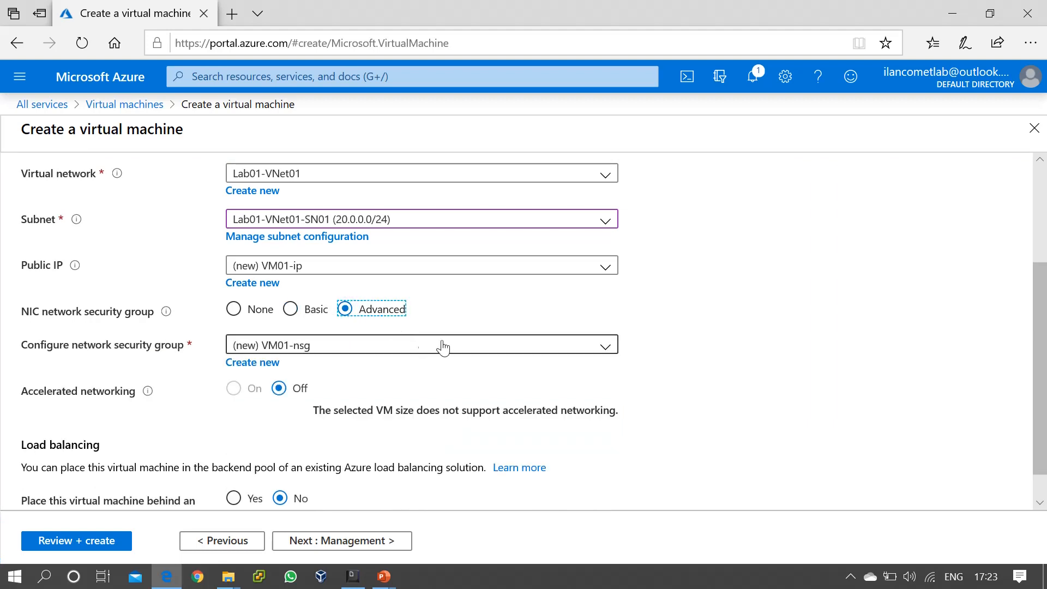
pyautogui.click(604, 345)
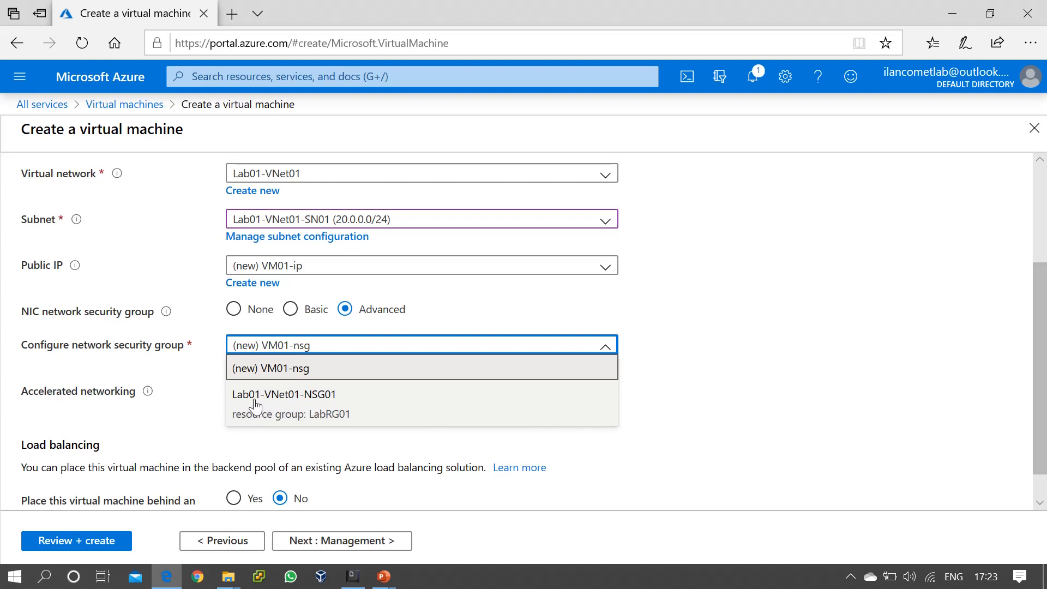
pyautogui.click(327, 405)
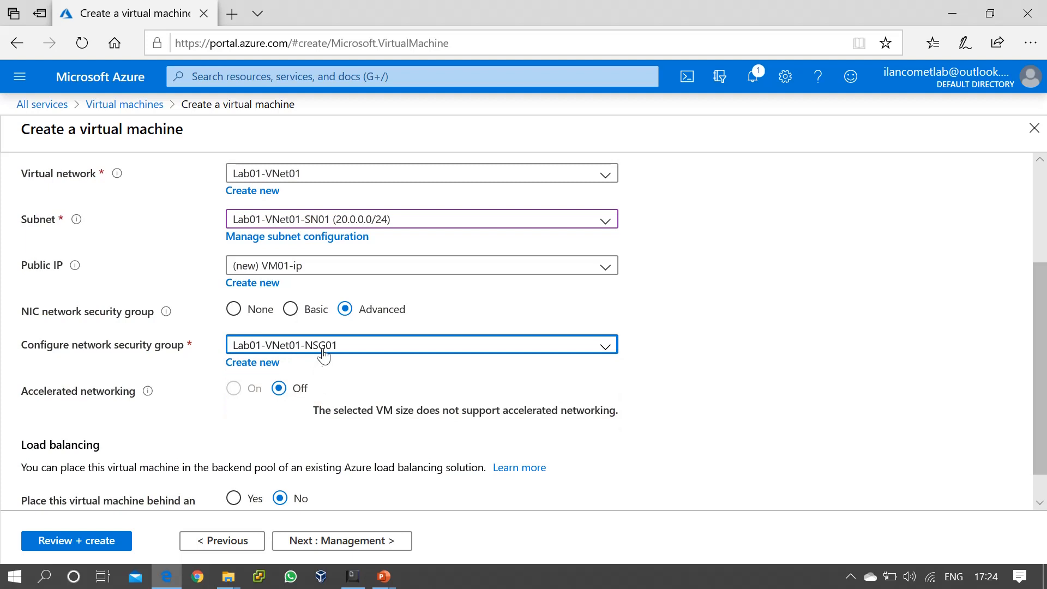
pyautogui.scroll(-1, 767, 460)
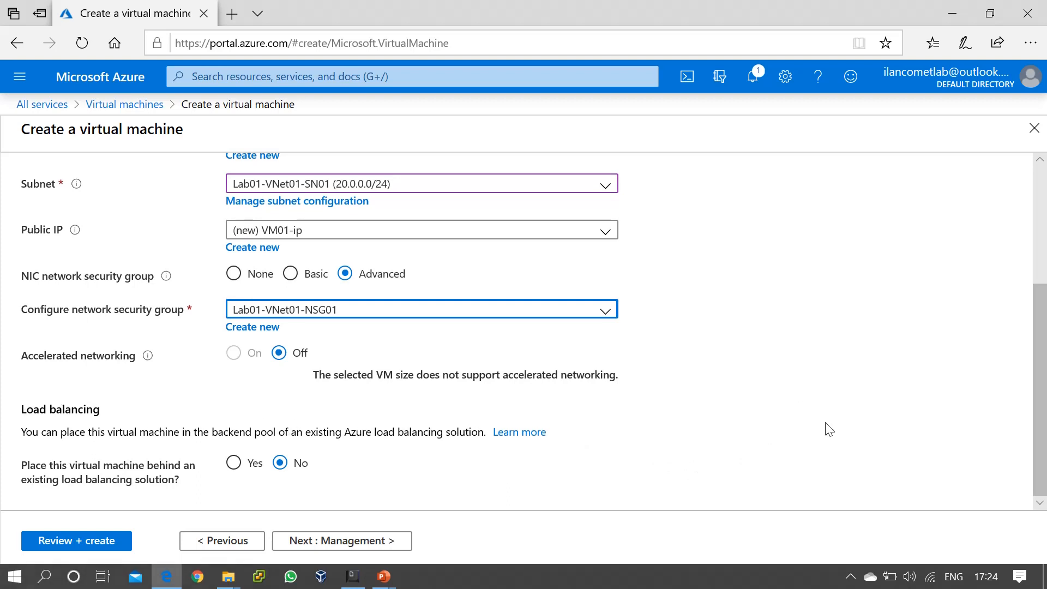
# On the Management tab, turn OS guest diagnostics On, then continue to the Advanced tab.
pyautogui.click(359, 535)
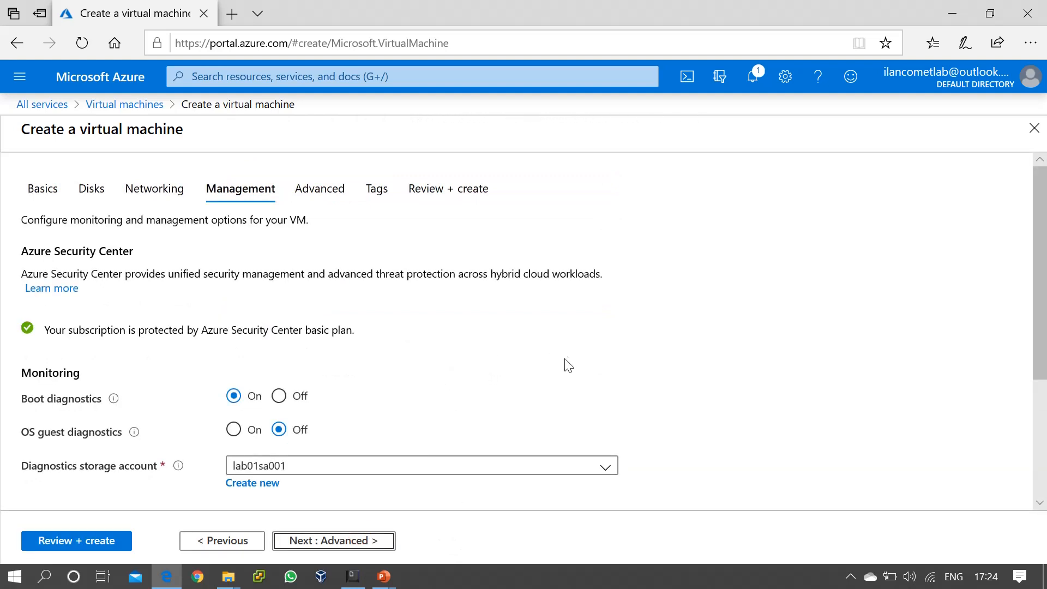
pyautogui.scroll(-1, 757, 341)
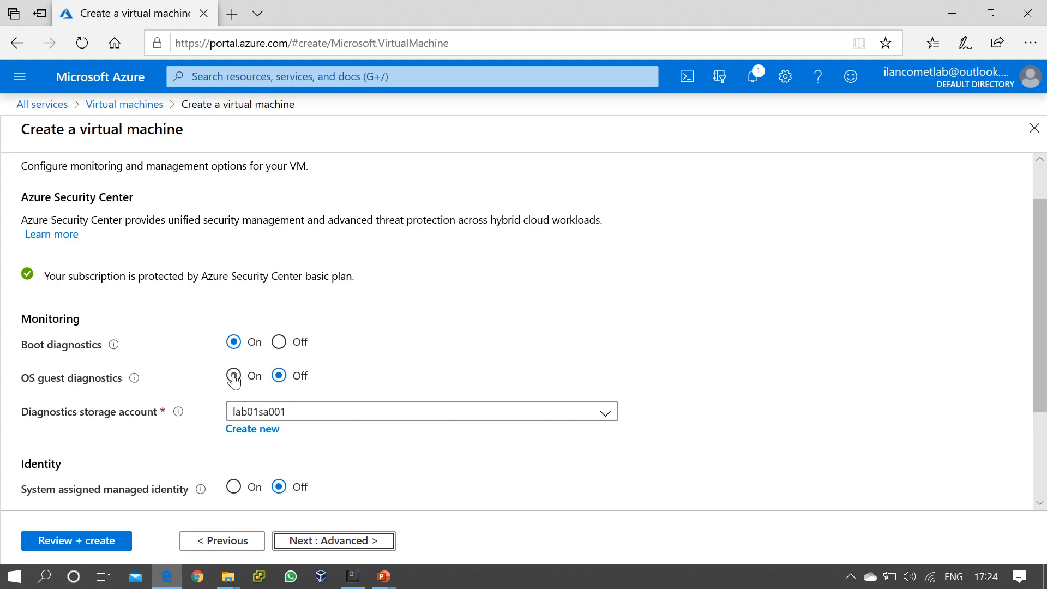
pyautogui.click(233, 378)
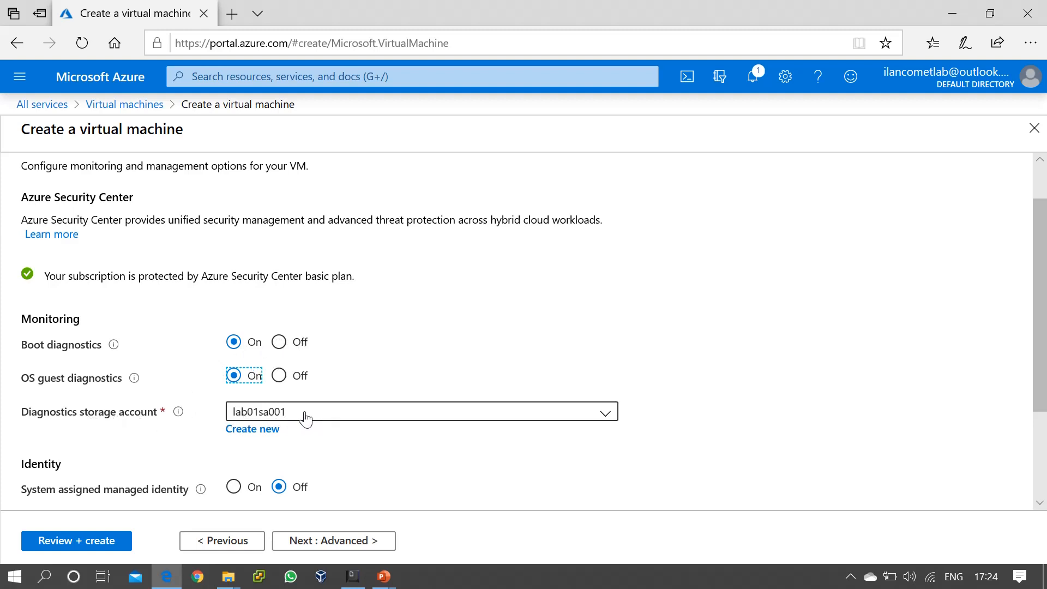
pyautogui.scroll(-3, 763, 420)
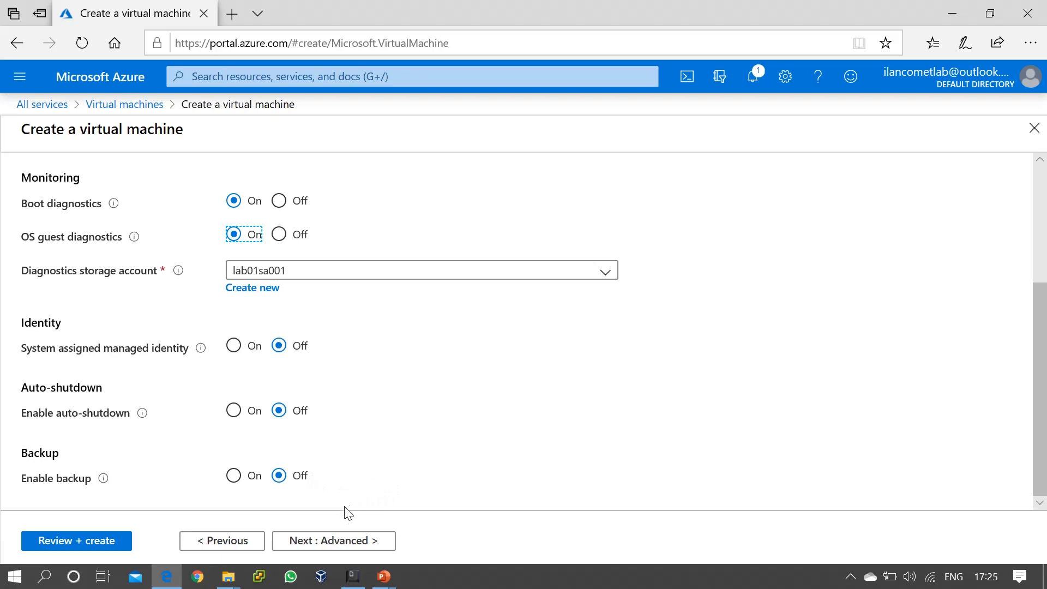
pyautogui.click(356, 545)
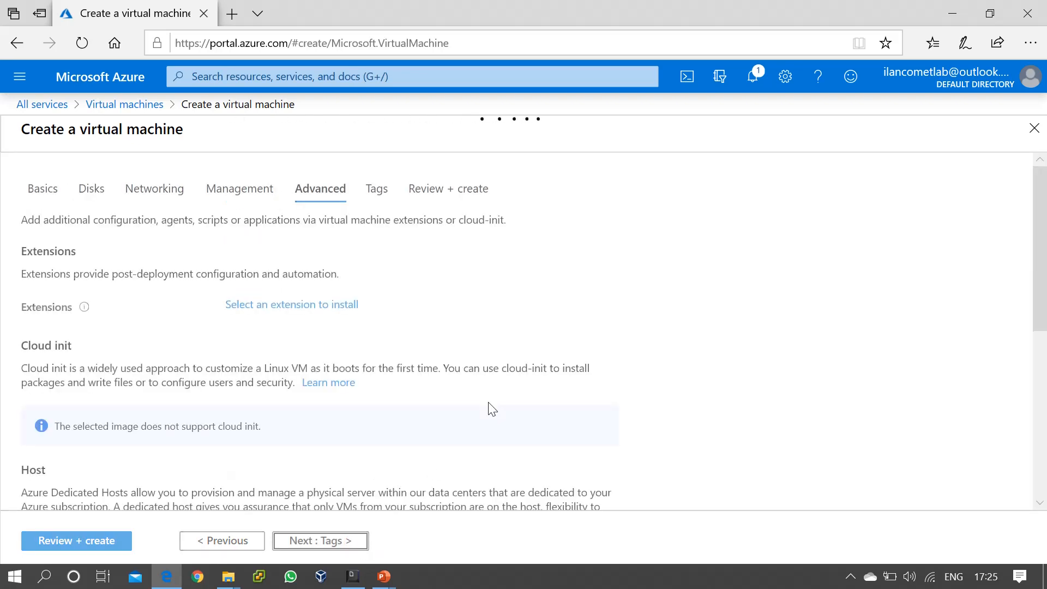
# Review the Generation 2 VM description on the Advanced tab, then continue to Tags.
pyautogui.scroll(-3, 467, 381)
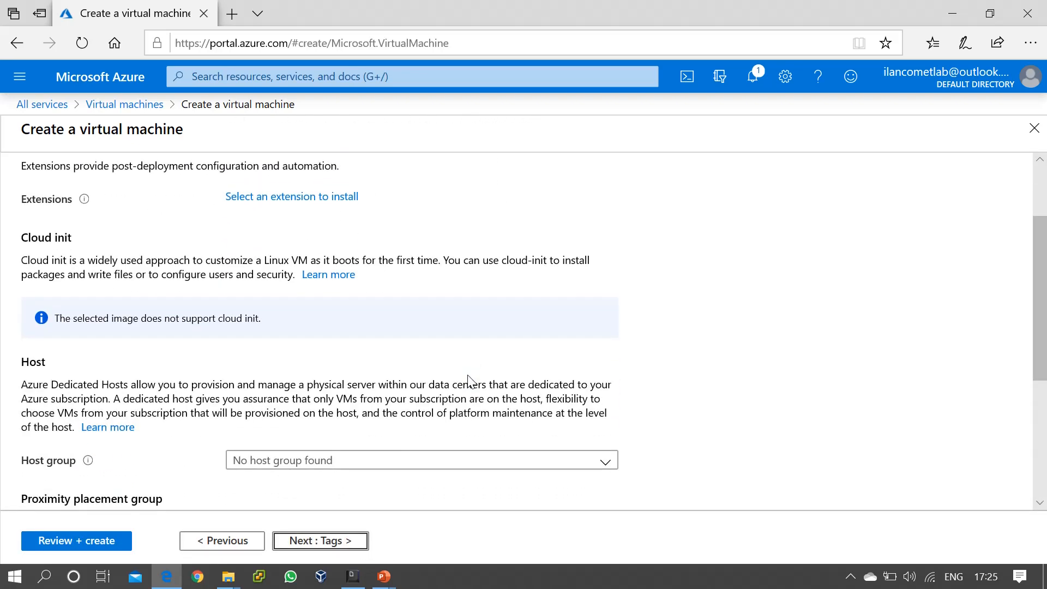
pyautogui.scroll(-3, 467, 381)
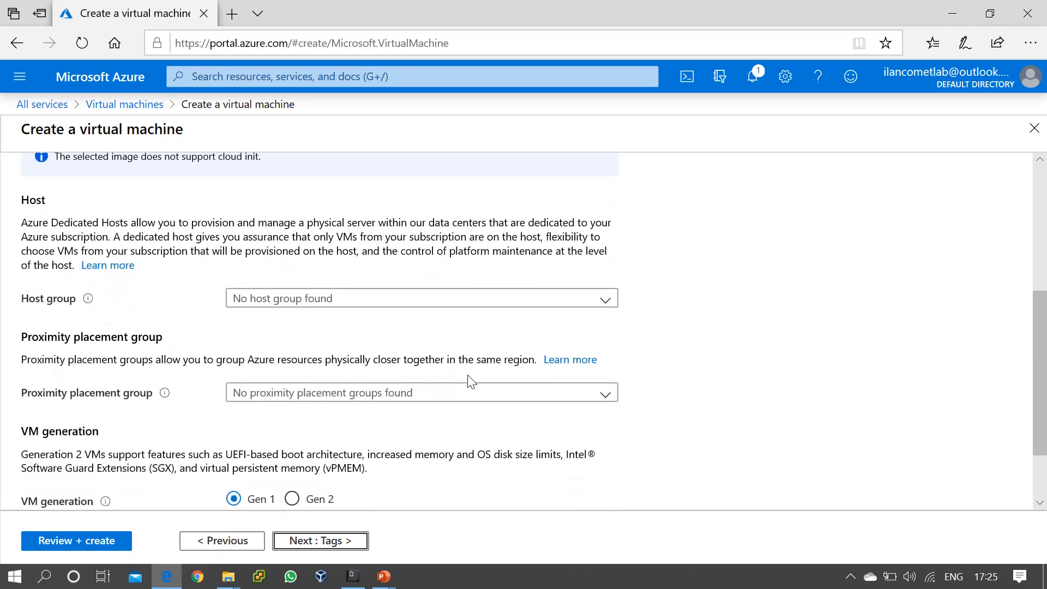
pyautogui.scroll(-3, 654, 365)
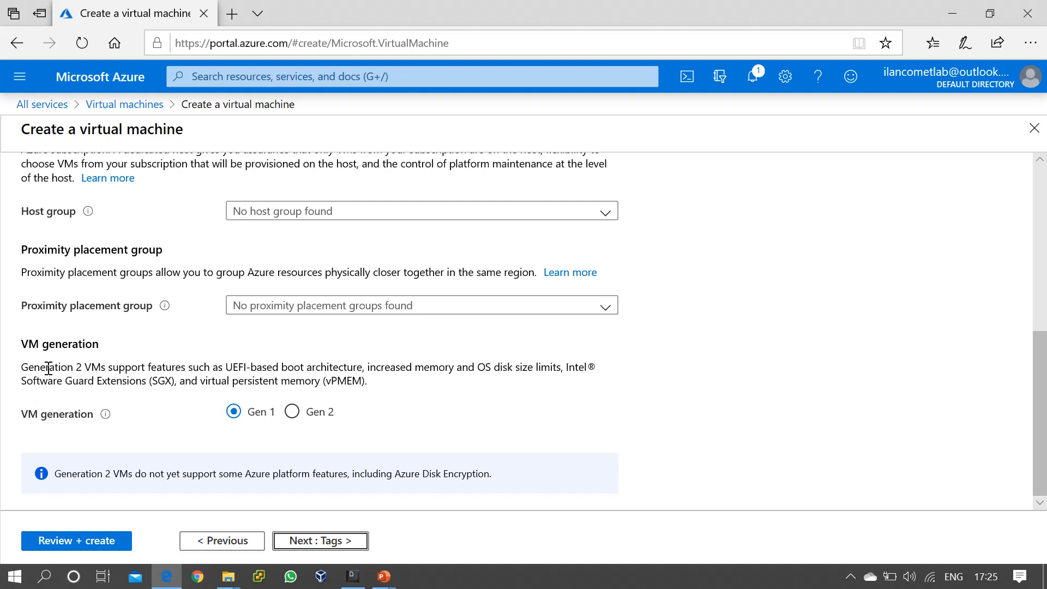
pyautogui.moveTo(75, 368); pyautogui.dragTo(569, 375)
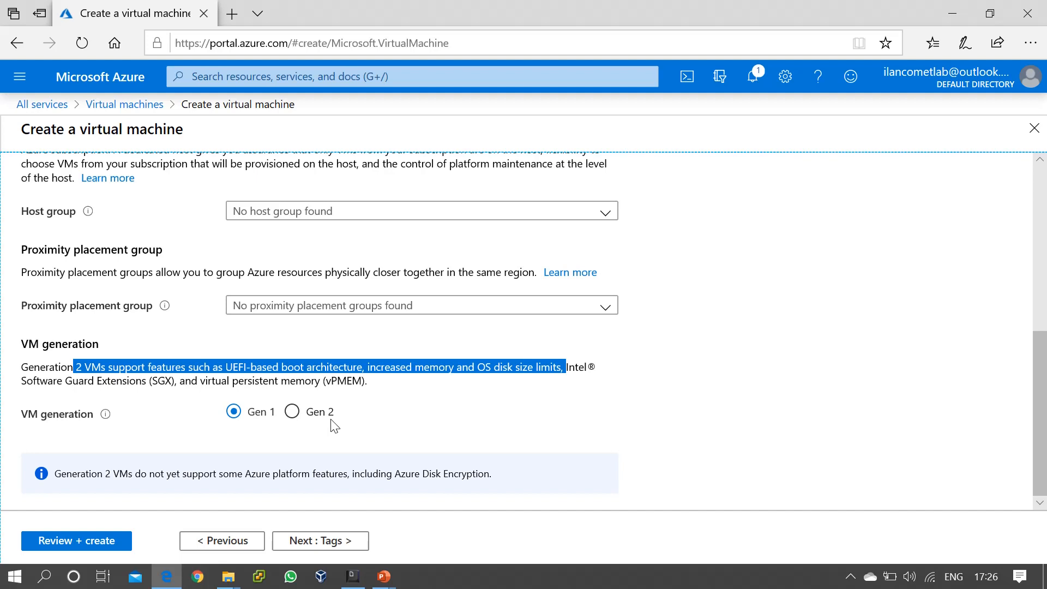
pyautogui.click(325, 545)
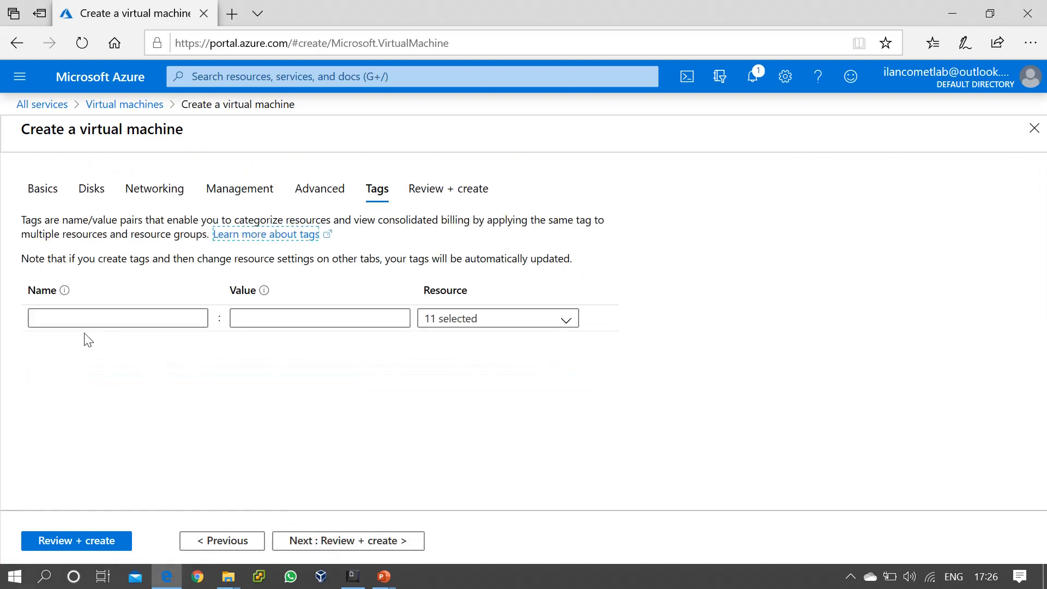
# Add the tag Name : VM_Test and continue to Review + create.
pyautogui.click(108, 319)
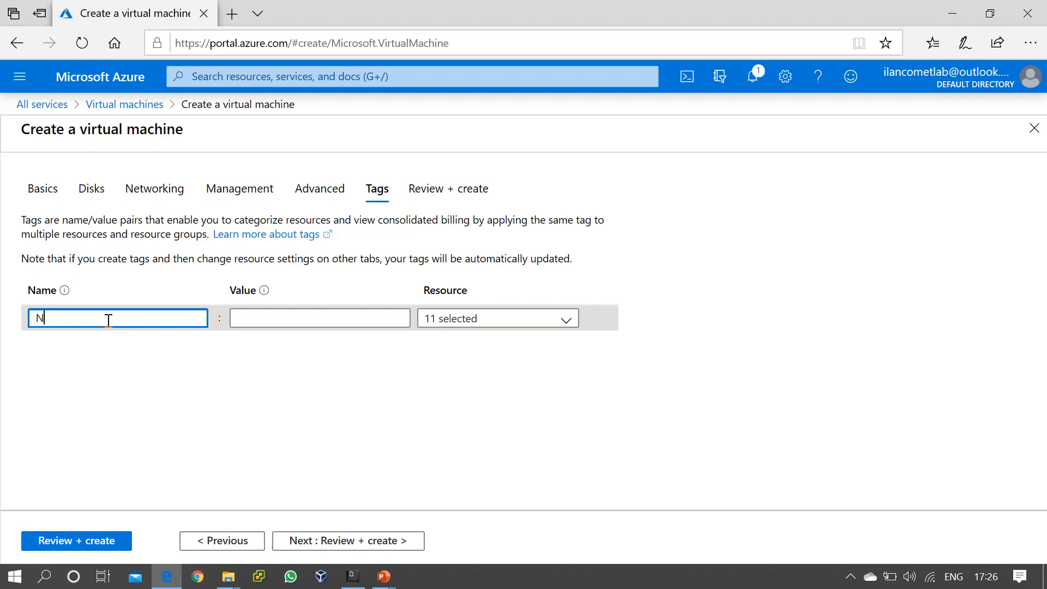
pyautogui.write('Name')
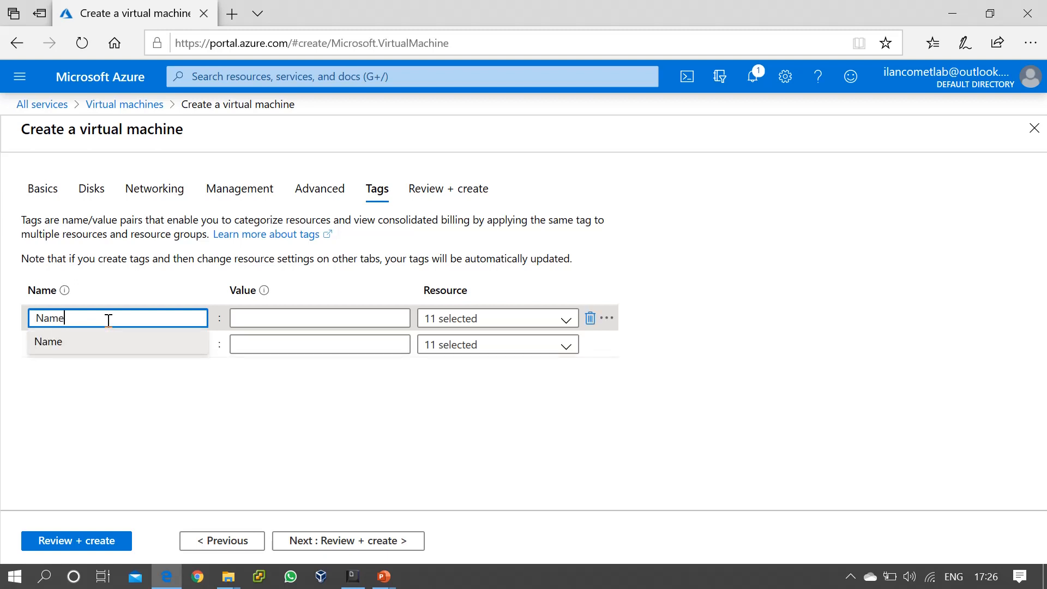
pyautogui.click(274, 319)
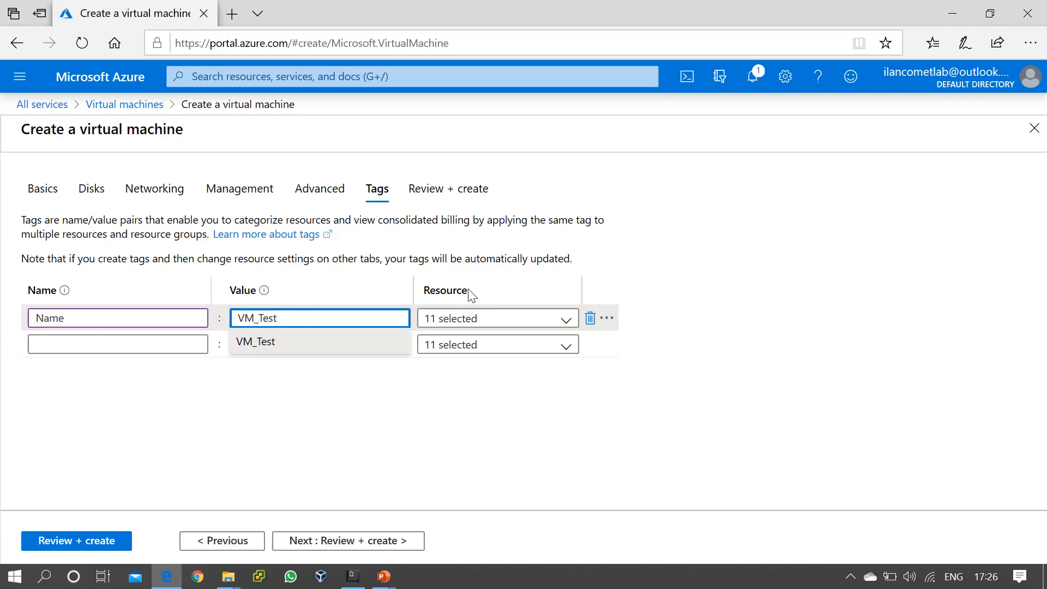
pyautogui.click(365, 451)
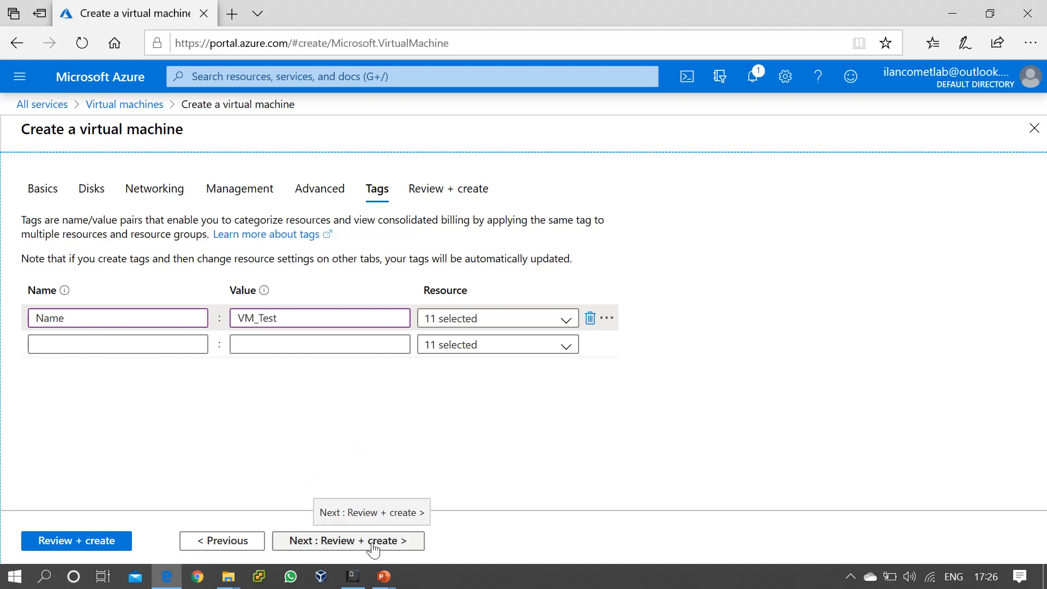
pyautogui.click(373, 545)
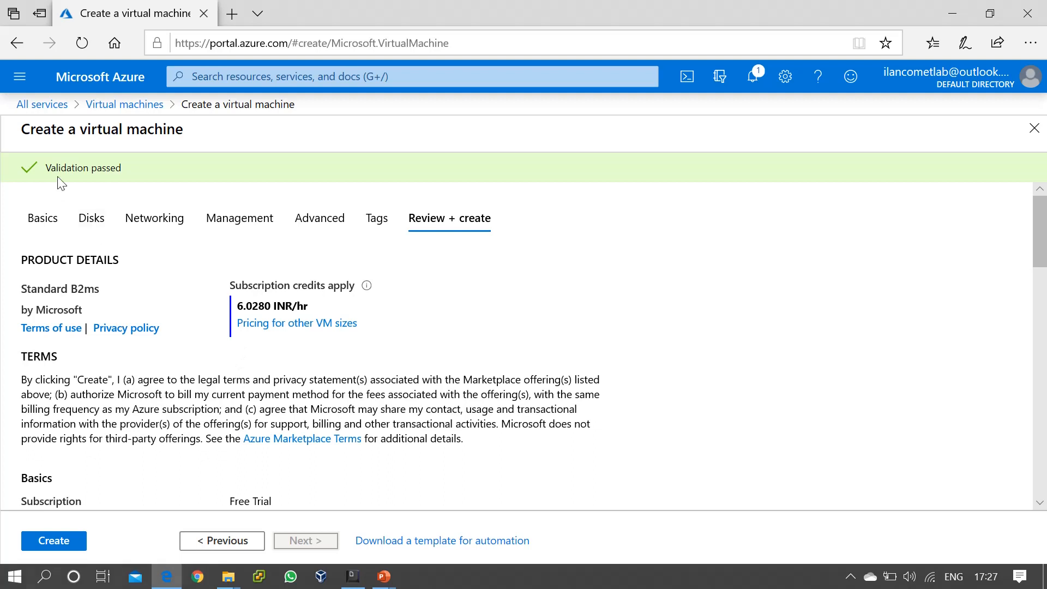
# Create VM01 and open the in-progress deployment from Notifications.
pyautogui.click(66, 548)
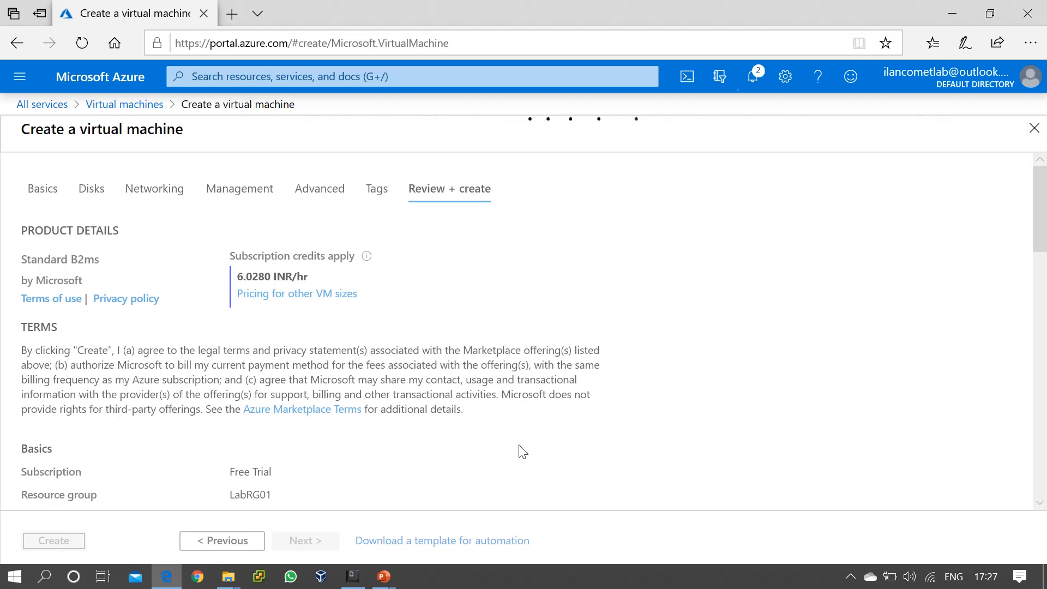
pyautogui.click(758, 78)
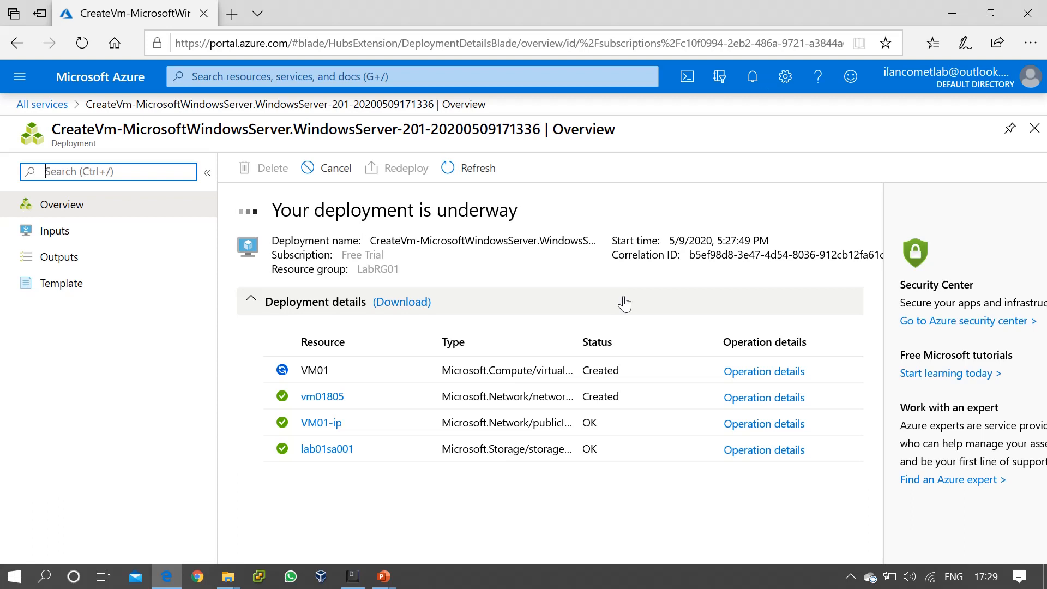
# Clear a stray character from the menu search and wait for the deployment to complete.
pyautogui.write('`')
pyautogui.press('BackSpace')
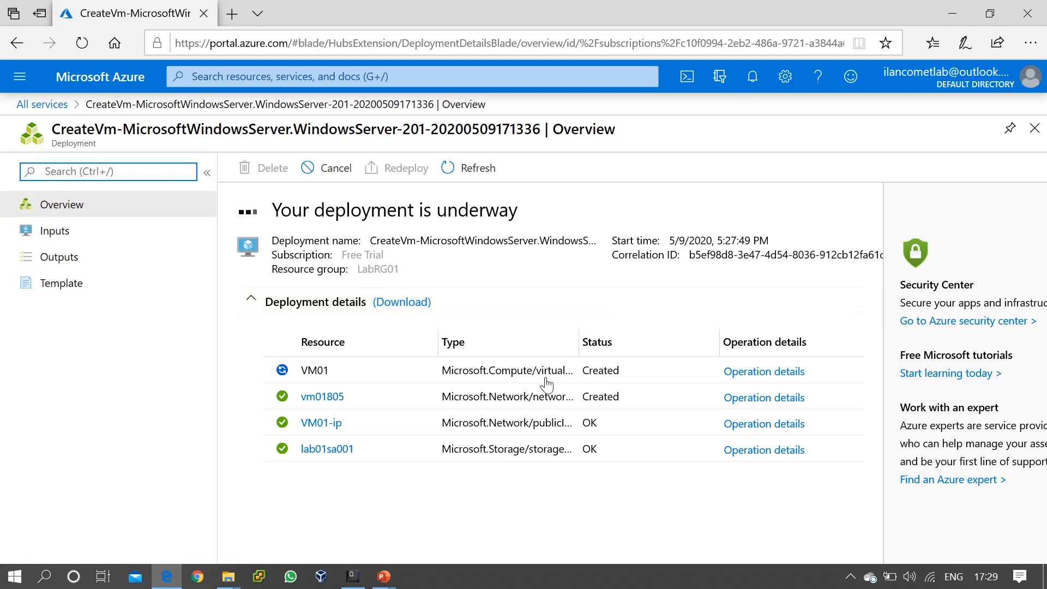
pyautogui.click(265, 532)
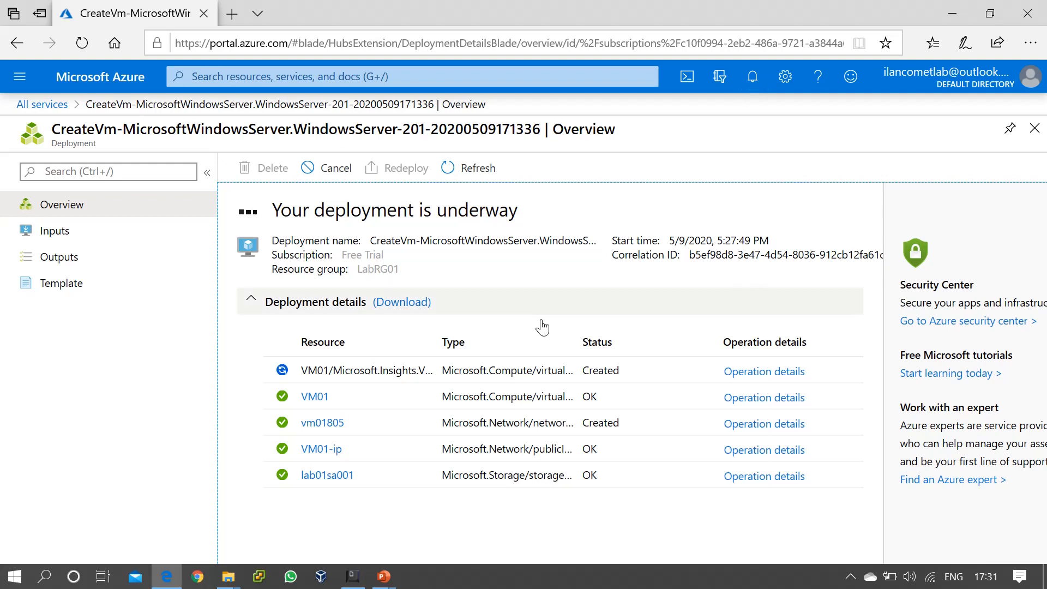
pyautogui.click(124, 513)
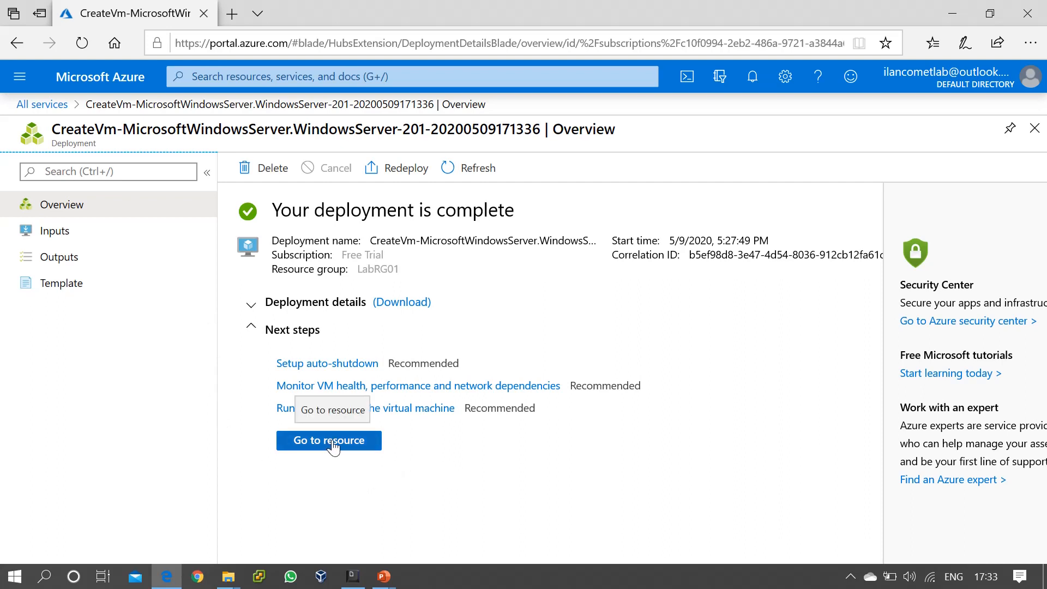
# Close the deployment blade and open VM01's overview from the Virtual machines list.
pyautogui.click(1033, 129)
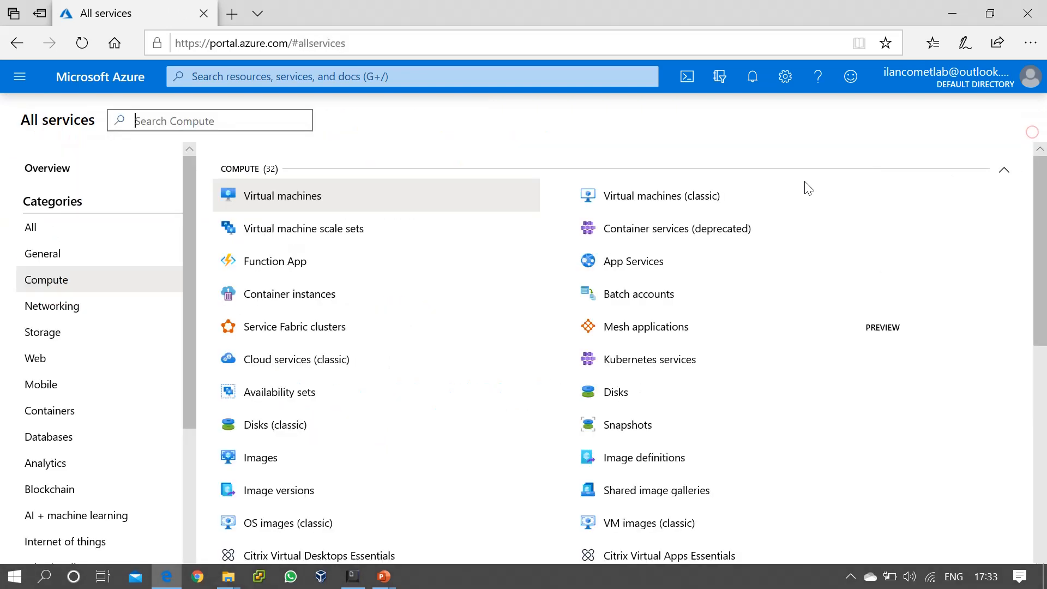
pyautogui.click(295, 206)
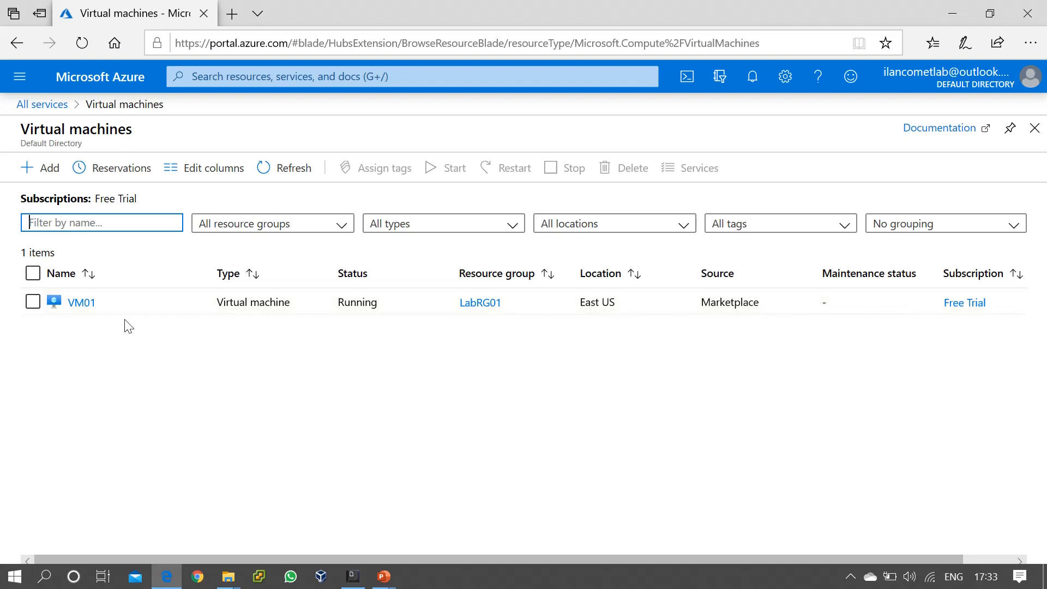
pyautogui.click(83, 303)
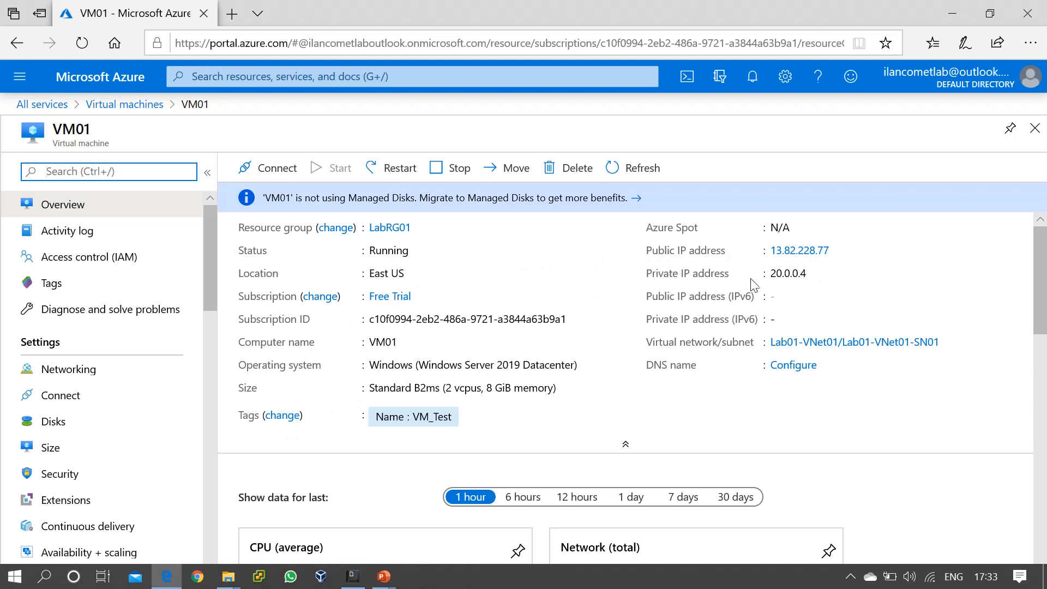
pyautogui.moveTo(809, 277)
pyautogui.moveTo(816, 282); pyautogui.dragTo(772, 284)
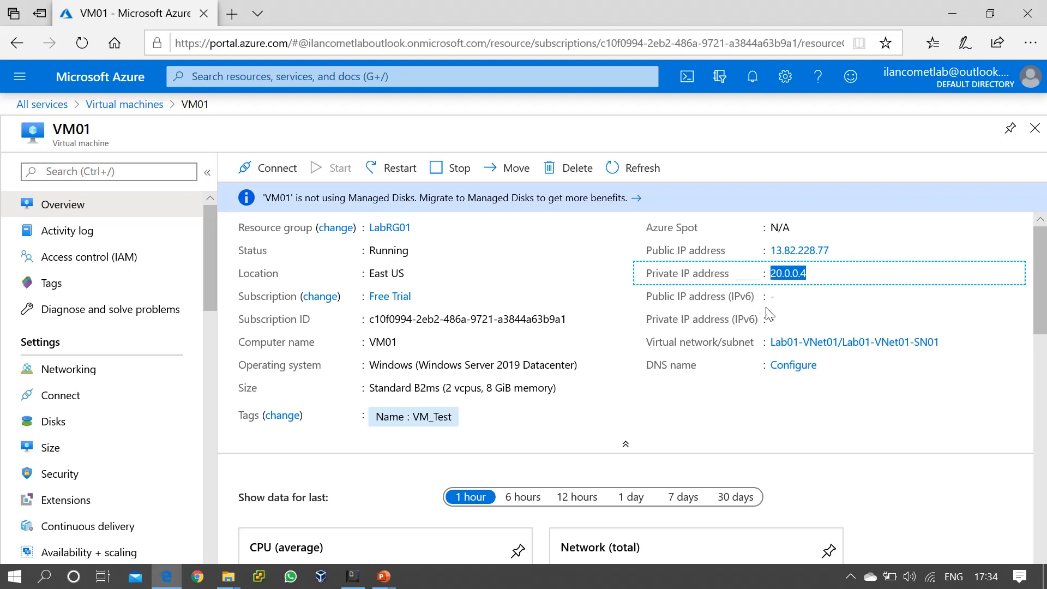
pyautogui.click(817, 287)
pyautogui.moveTo(369, 365); pyautogui.dragTo(575, 365)
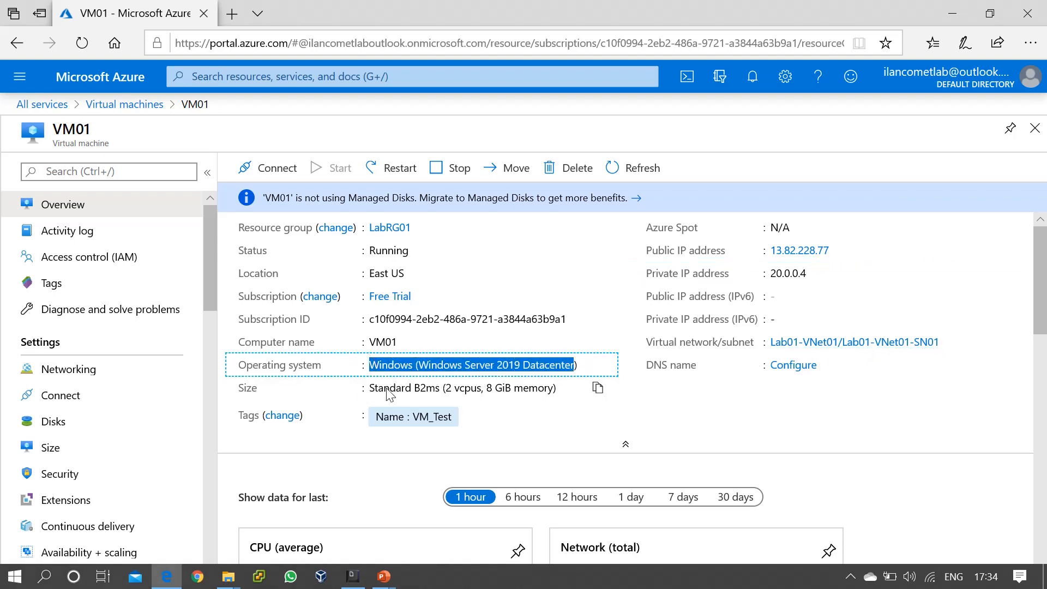
pyautogui.moveTo(379, 389); pyautogui.dragTo(537, 389)
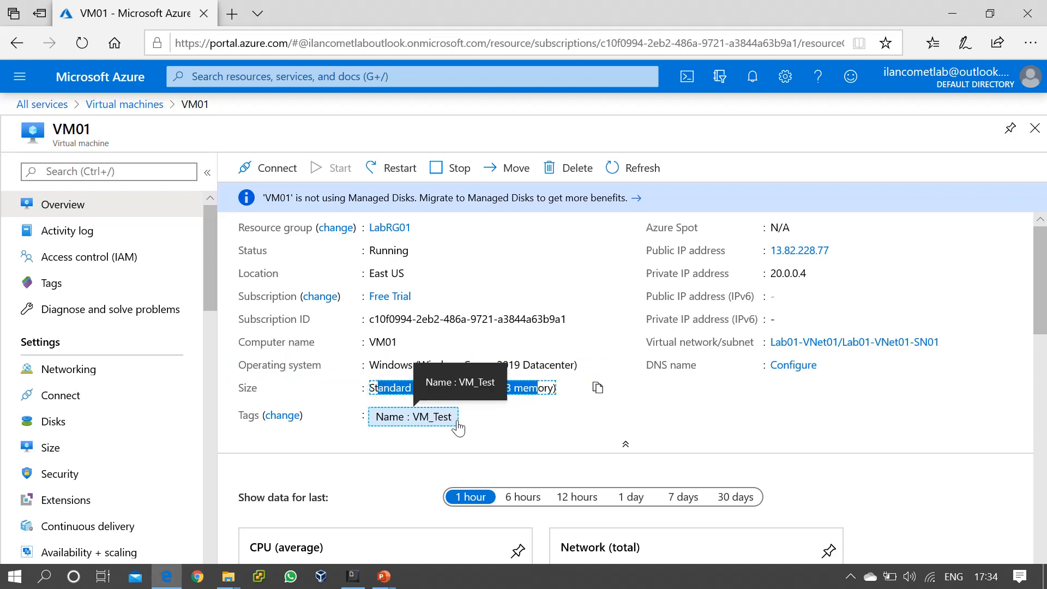
pyautogui.click(510, 432)
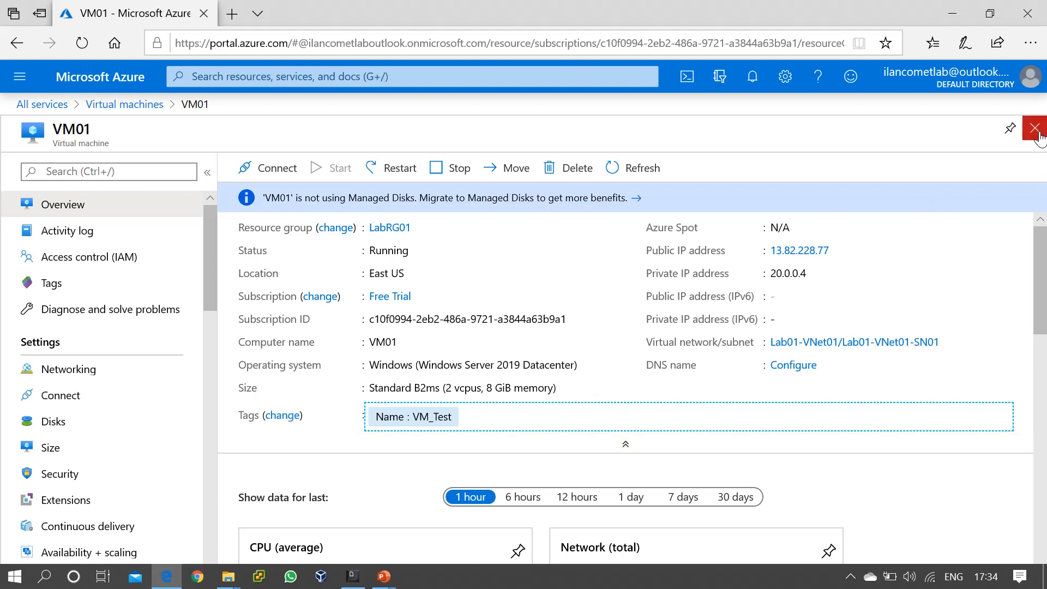
pyautogui.click(1035, 128)
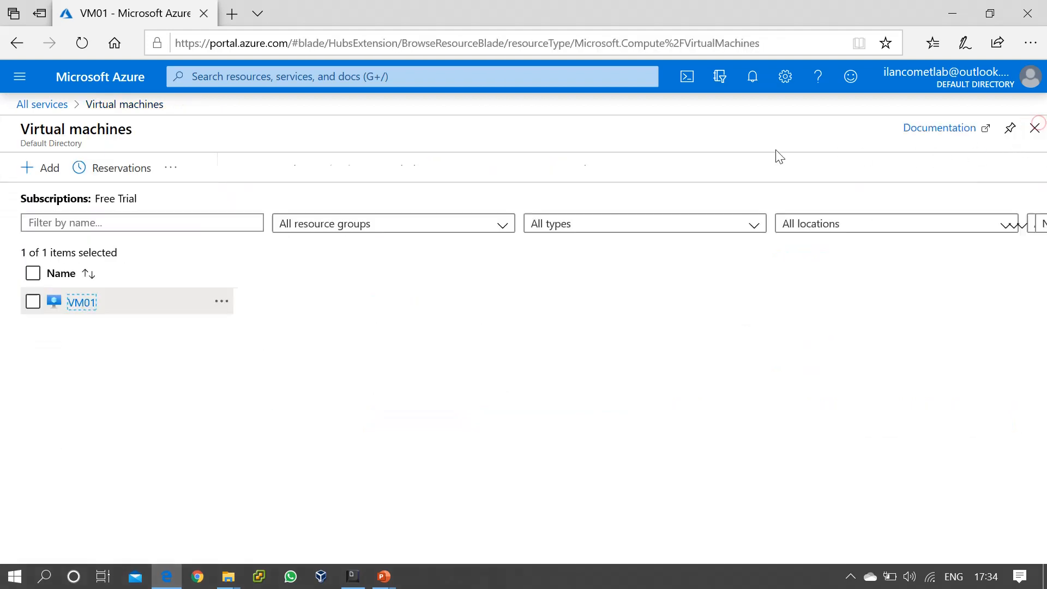